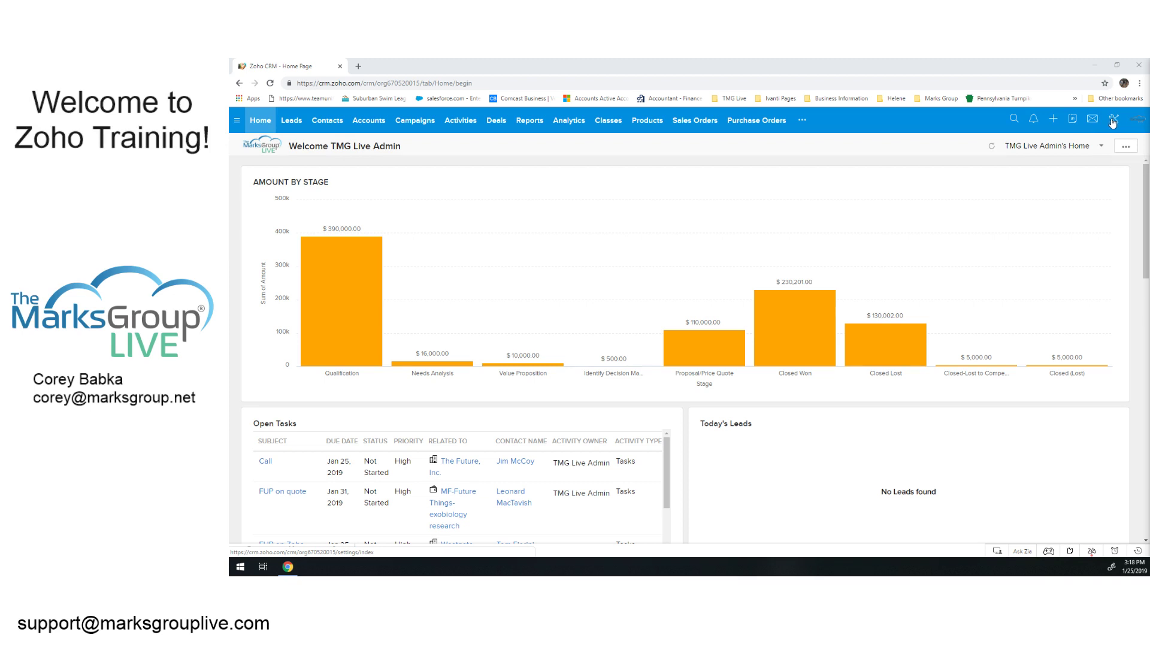
# - Go from the Setup gear to Modules and Fields under Customization
pyautogui.click(1113, 123)
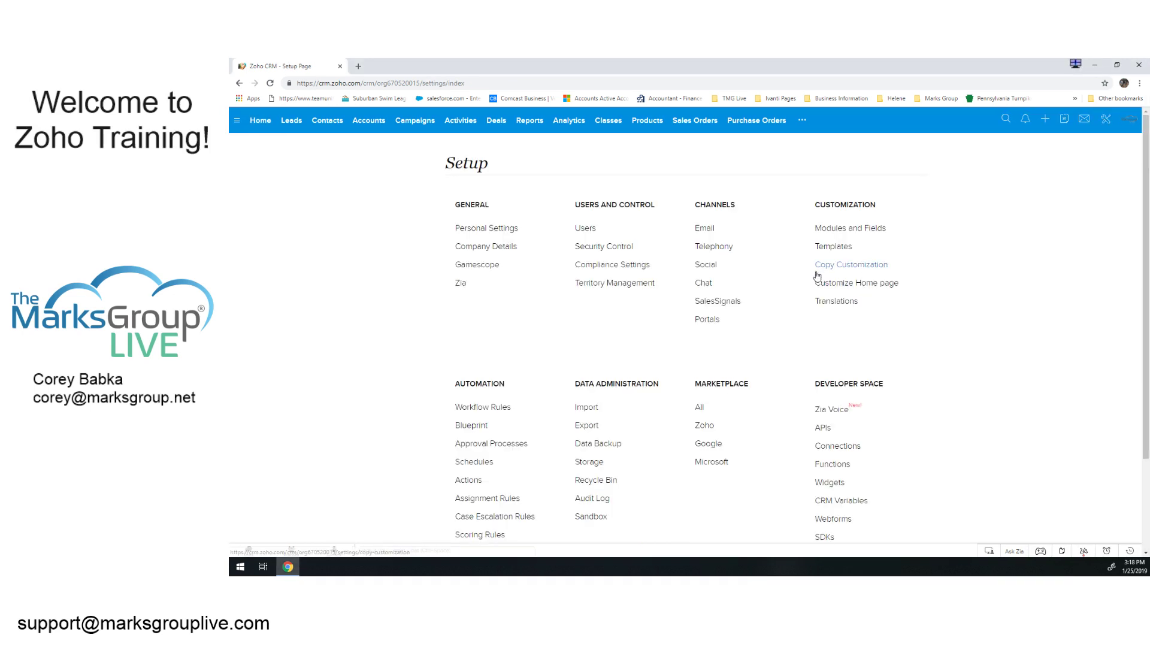
pyautogui.click(841, 234)
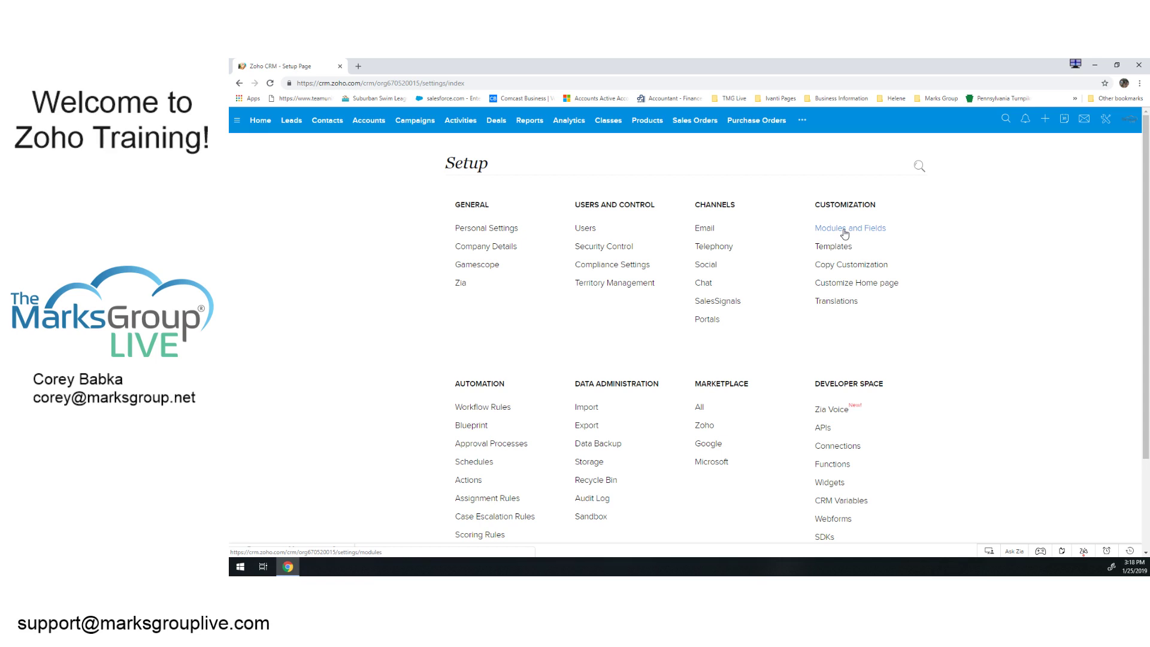
pyautogui.click(845, 232)
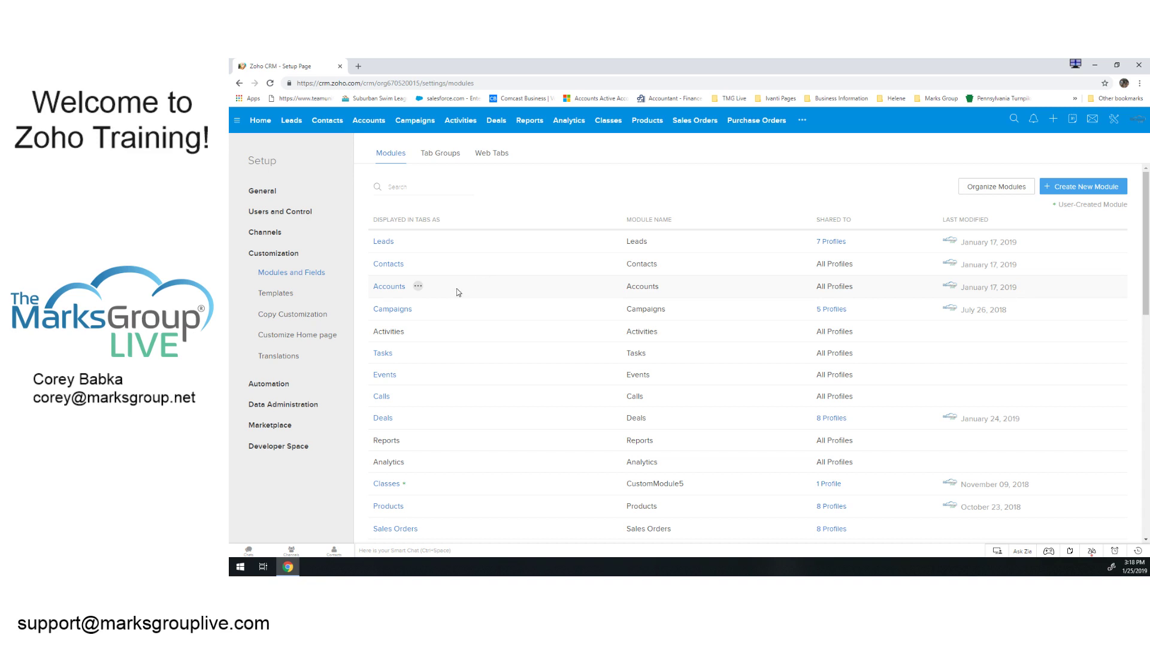
# - Choose Fields from the Accounts module's '...' menu to list its fields
pyautogui.click(418, 288)
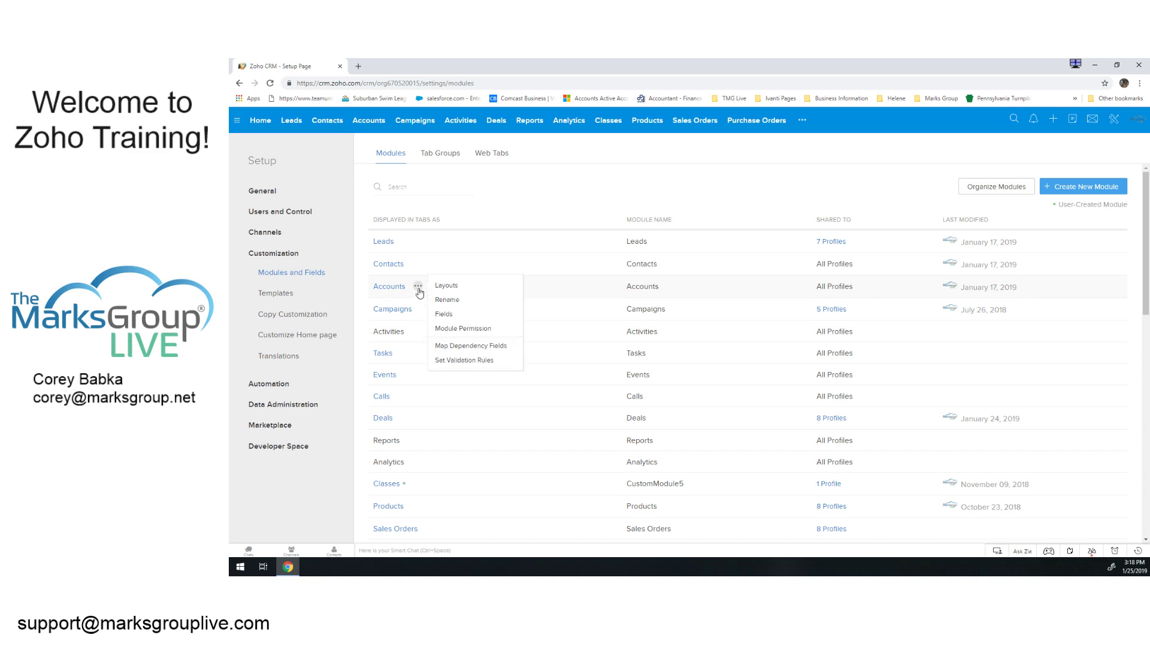
pyautogui.click(453, 317)
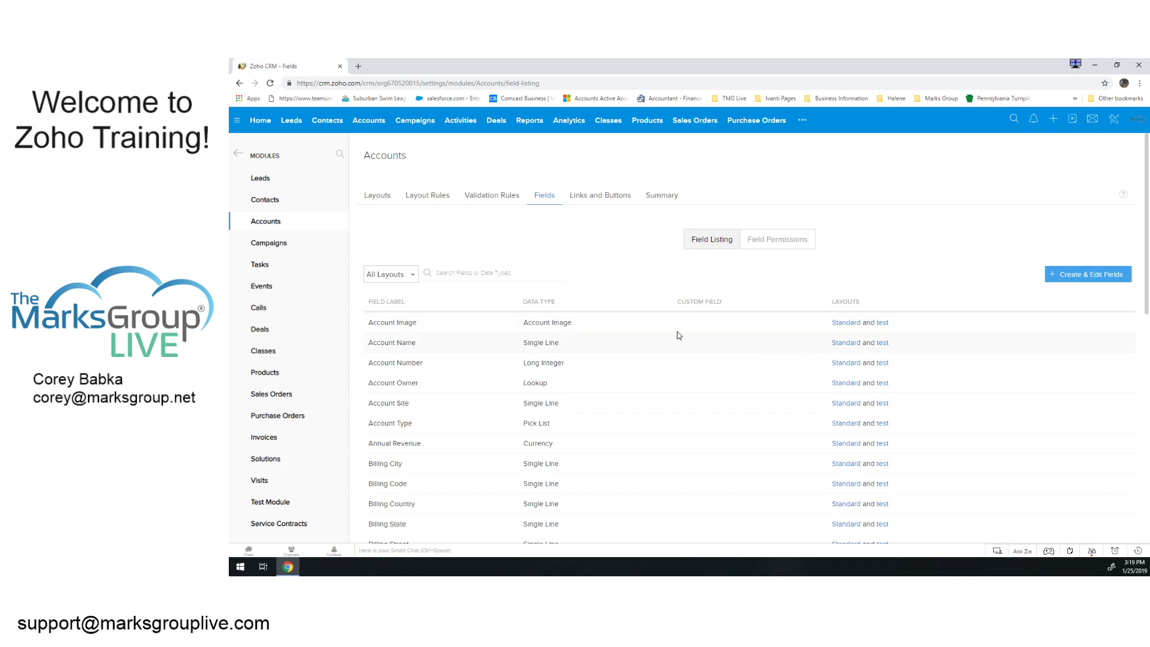
# - Filter the Accounts field list from All Layouts to the 'test' layout
pyautogui.scroll(-7, 602, 321)
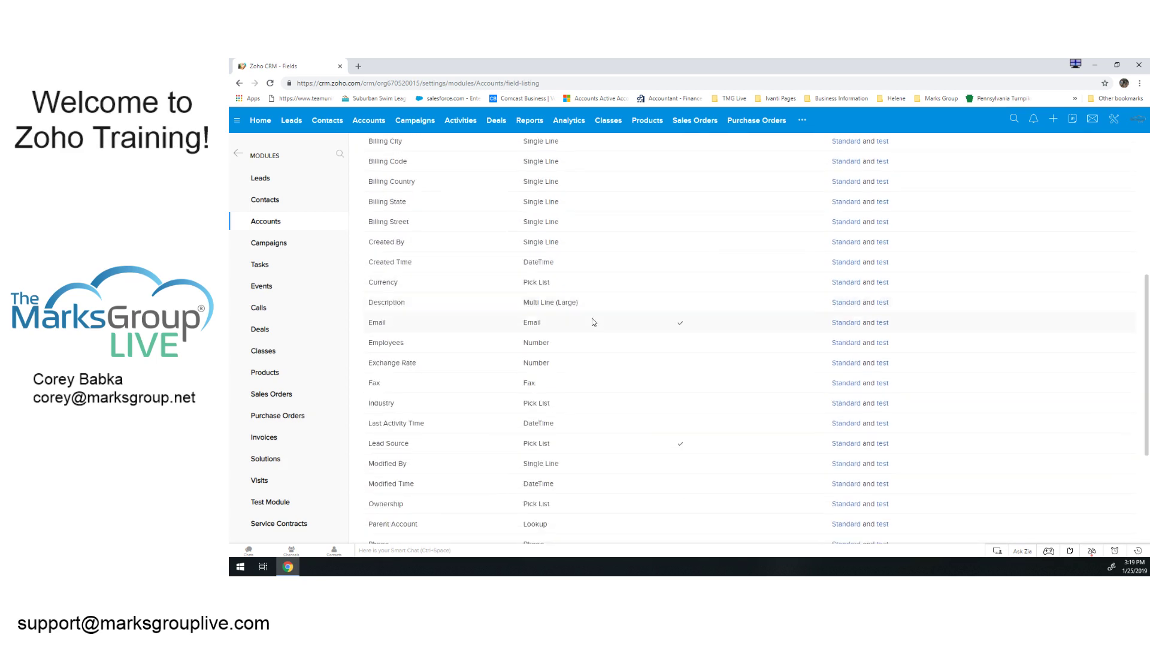
pyautogui.scroll(8, 604, 339)
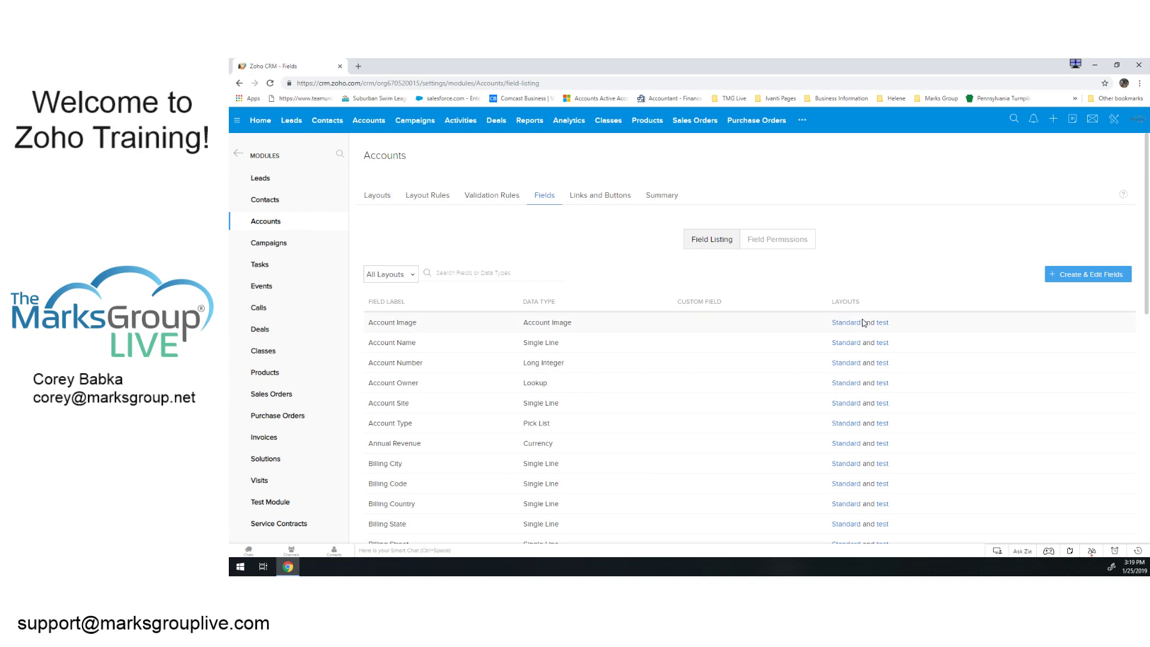
pyautogui.scroll(-2, 873, 341)
pyautogui.scroll(2, 874, 358)
pyautogui.click(390, 275)
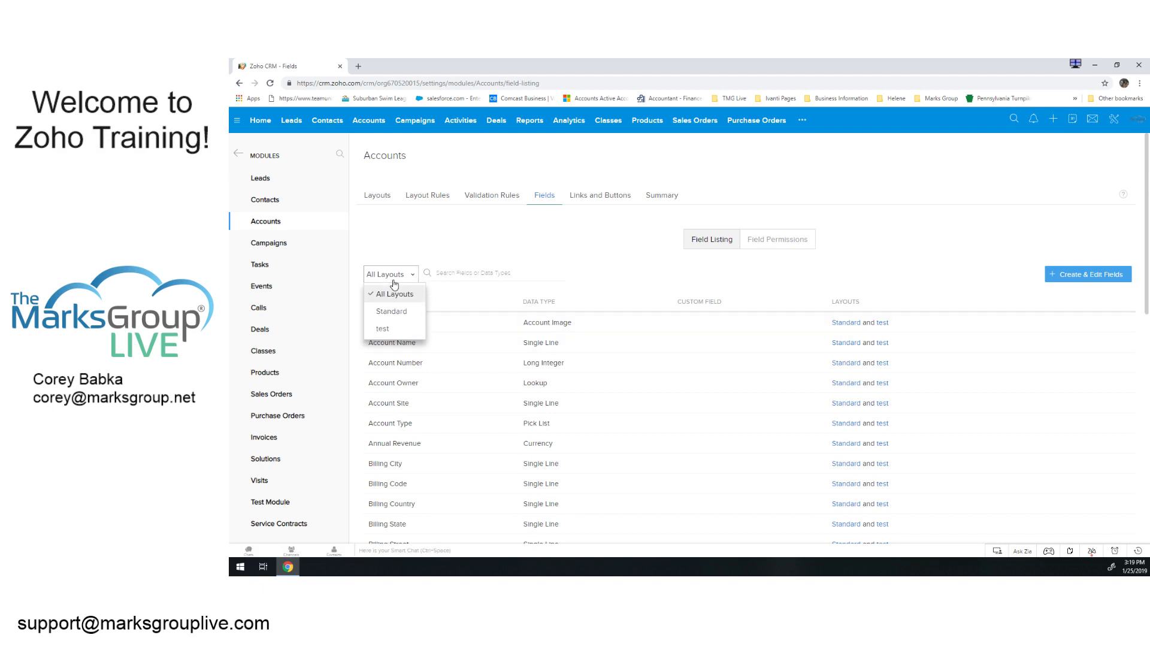
pyautogui.click(383, 328)
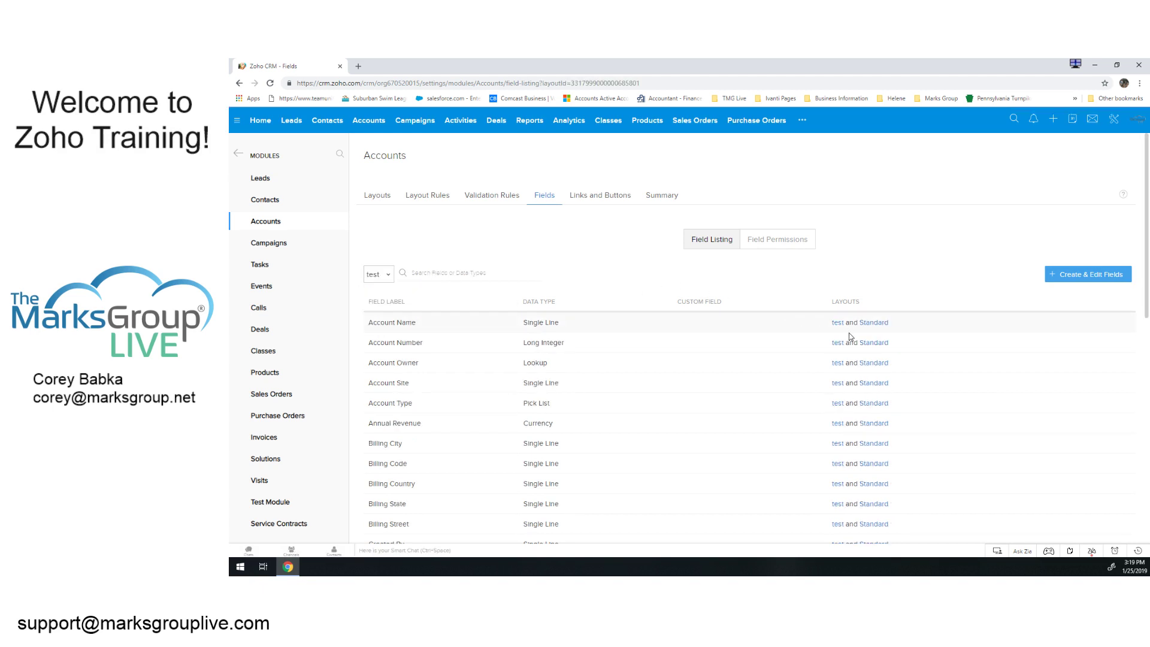
pyautogui.scroll(-7, 859, 330)
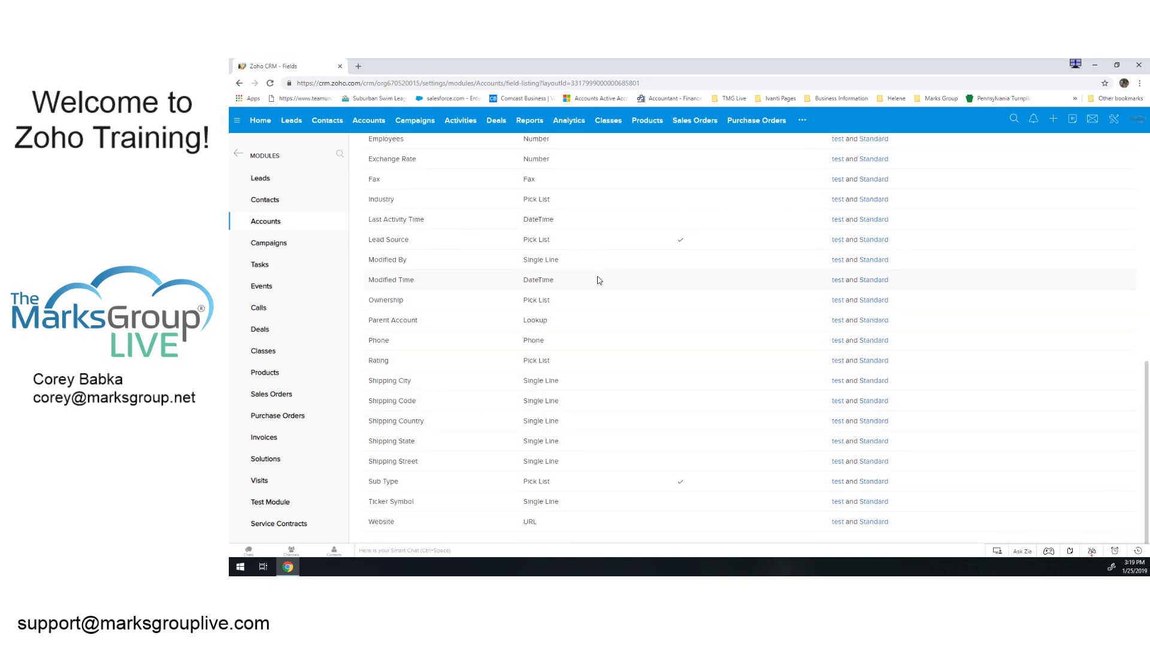
pyautogui.scroll(7, 608, 277)
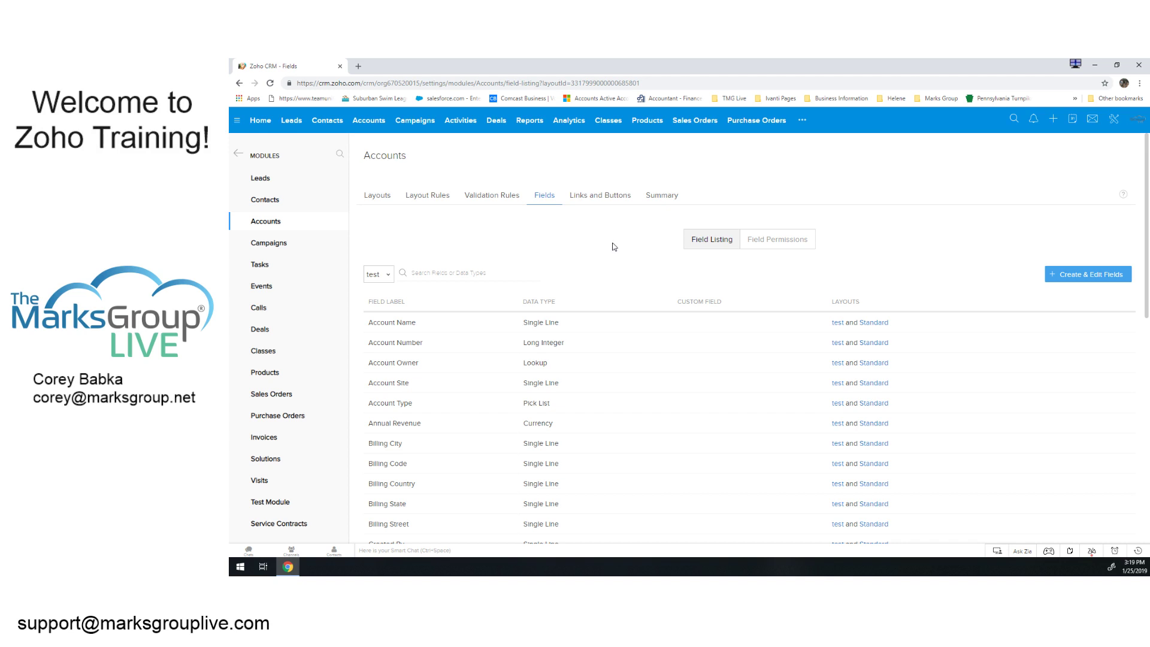
# - Start Create & Edit Fields, pick the test layout and continue into the editor
pyautogui.click(1085, 275)
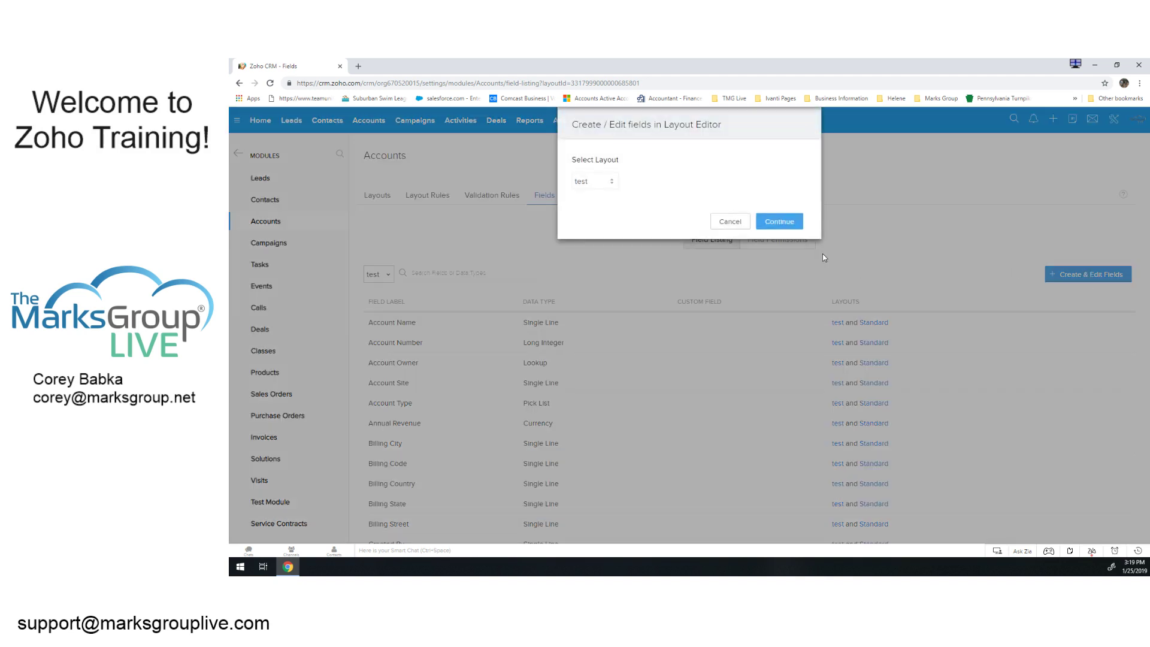
pyautogui.click(604, 181)
pyautogui.click(601, 195)
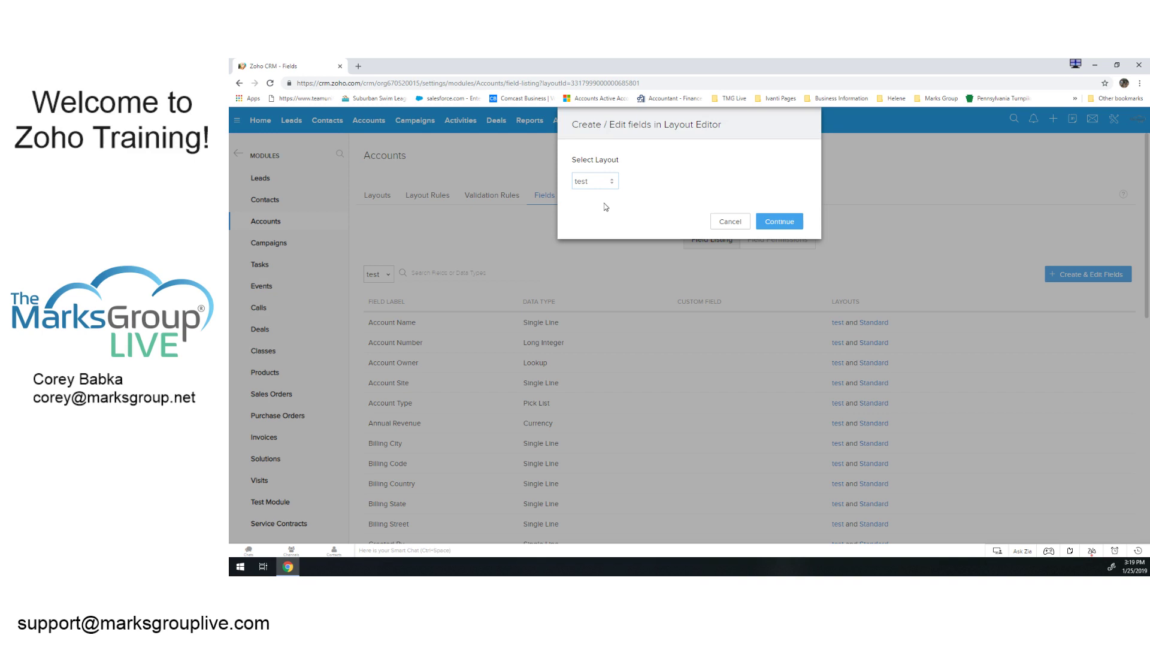
pyautogui.click(777, 222)
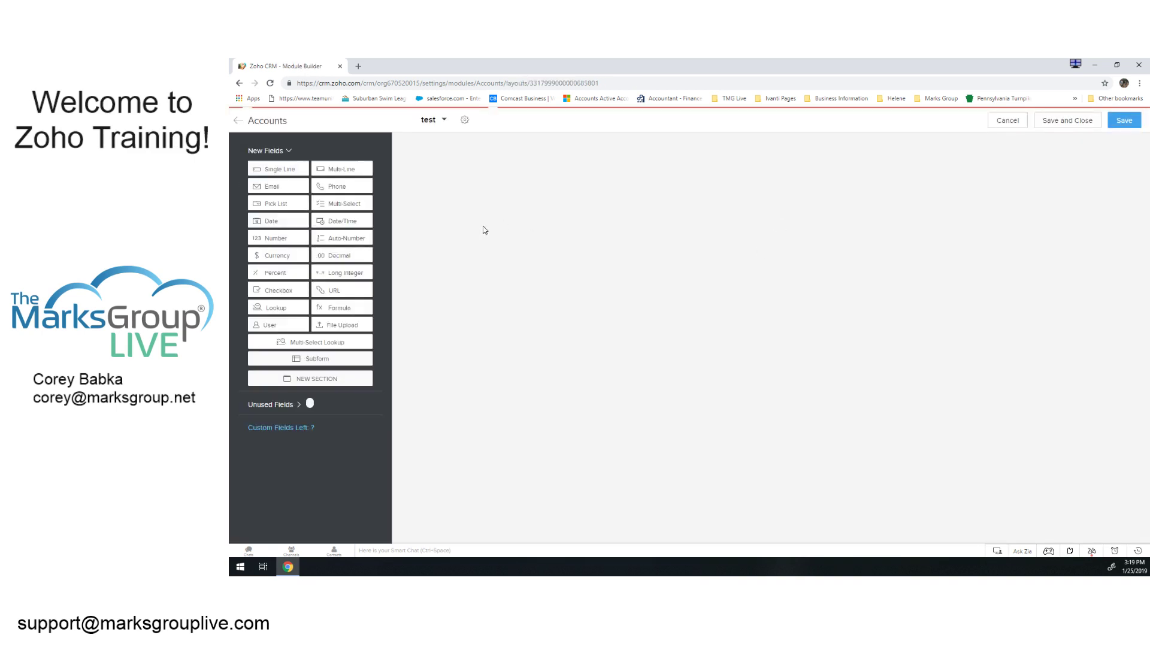
# - Return to the Accounts field listing and switch to the Layouts list
pyautogui.click(239, 84)
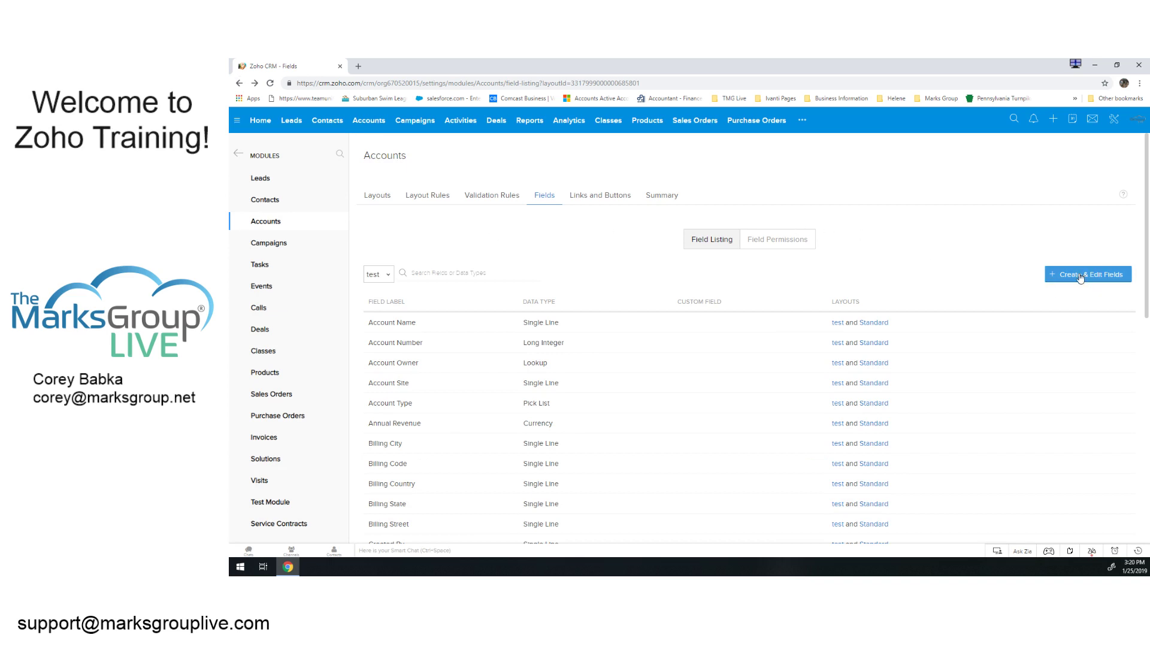
pyautogui.click(838, 323)
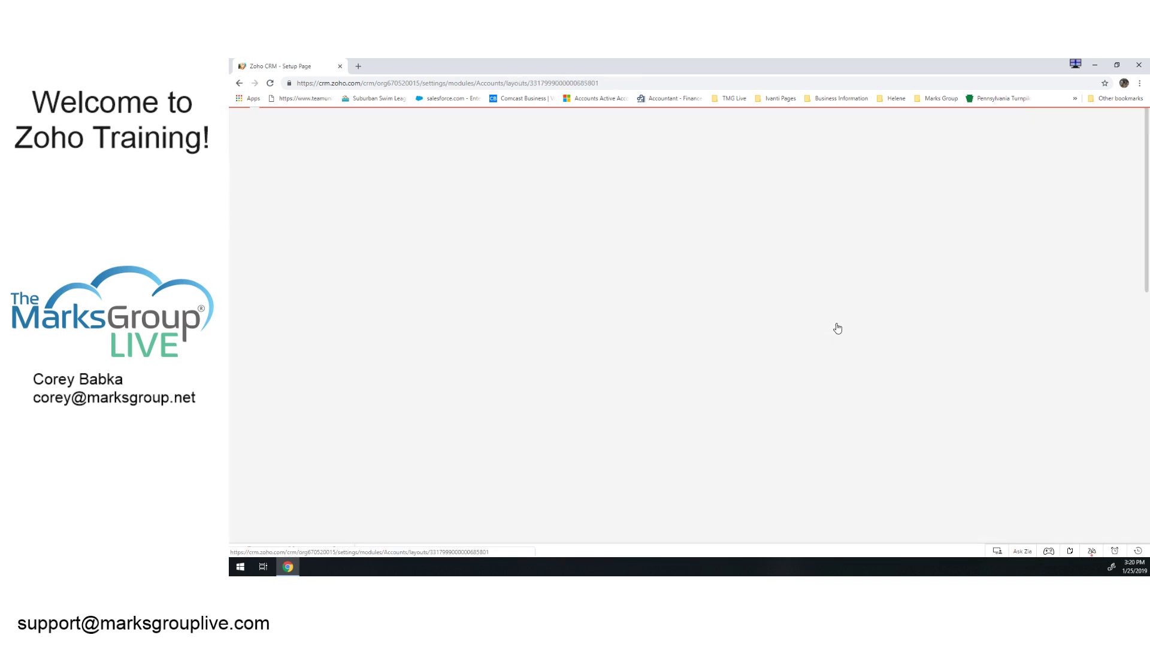
pyautogui.click(240, 83)
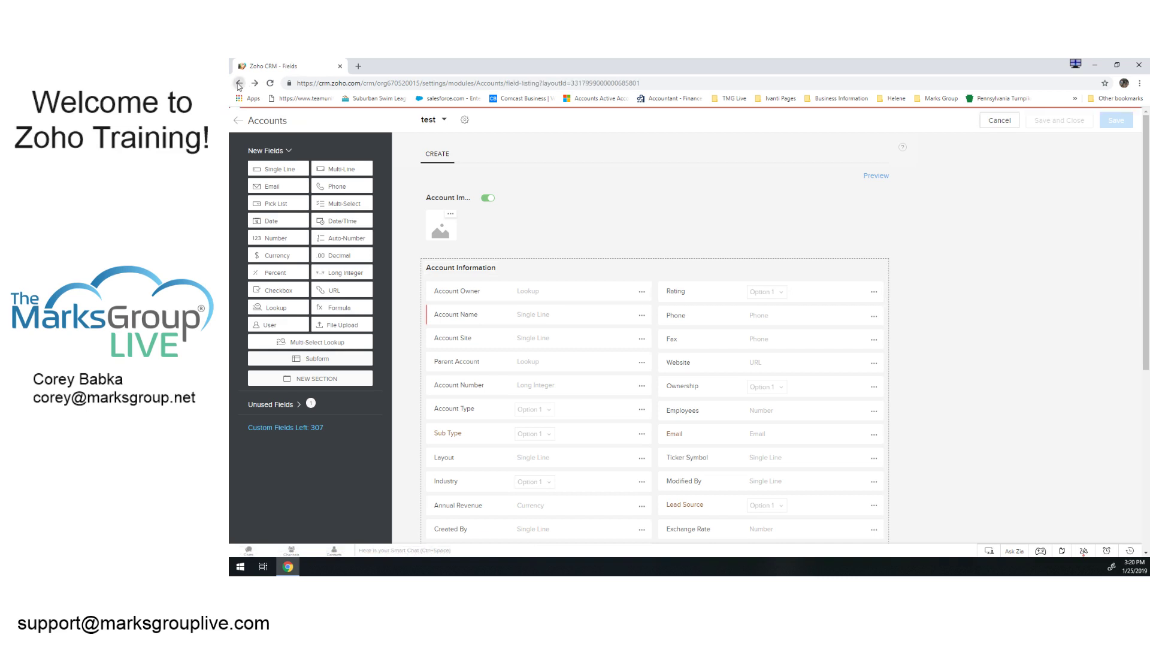
pyautogui.click(372, 198)
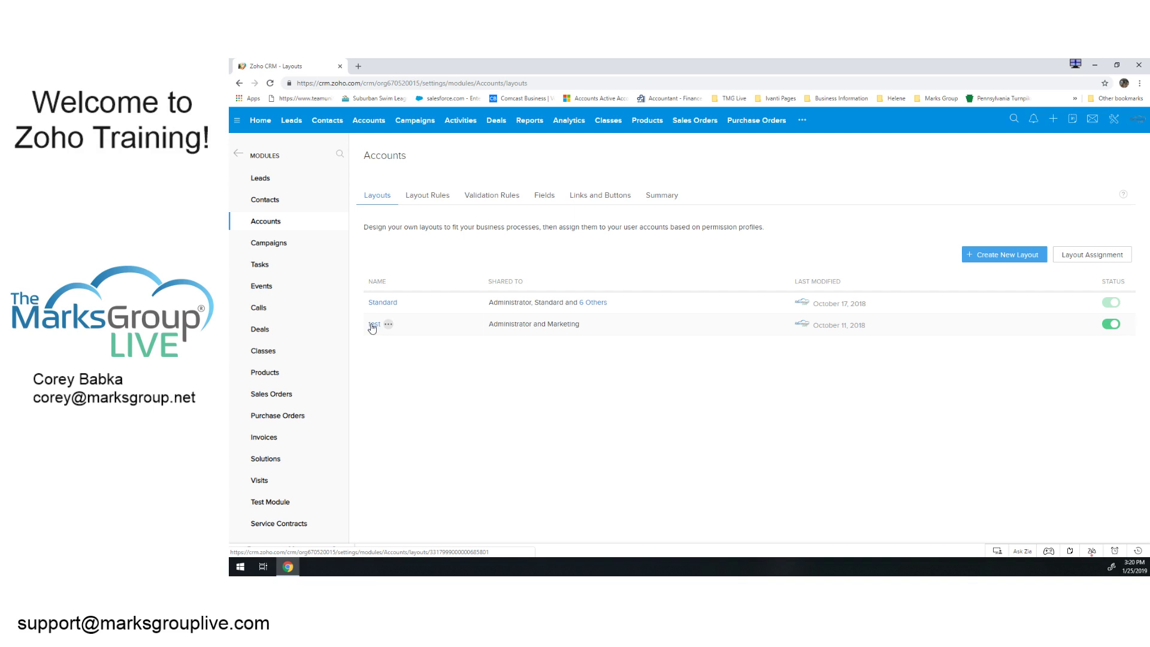
# - Open the 'test' Accounts layout in the Module Builder from the Layouts list
pyautogui.click(388, 325)
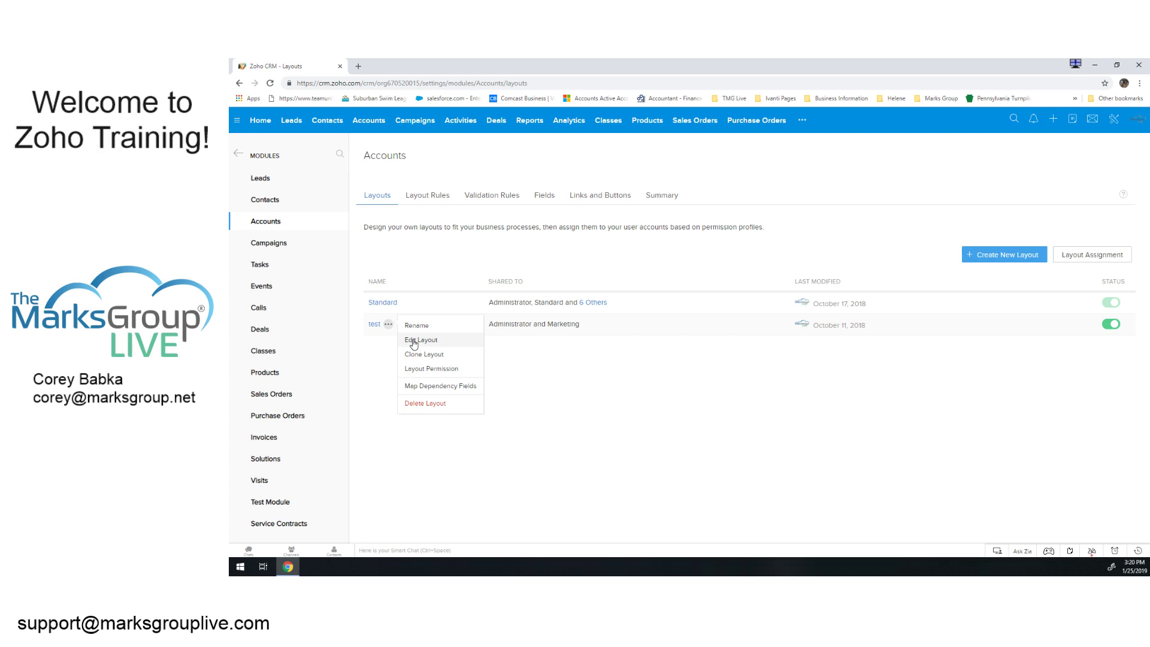
pyautogui.click(372, 325)
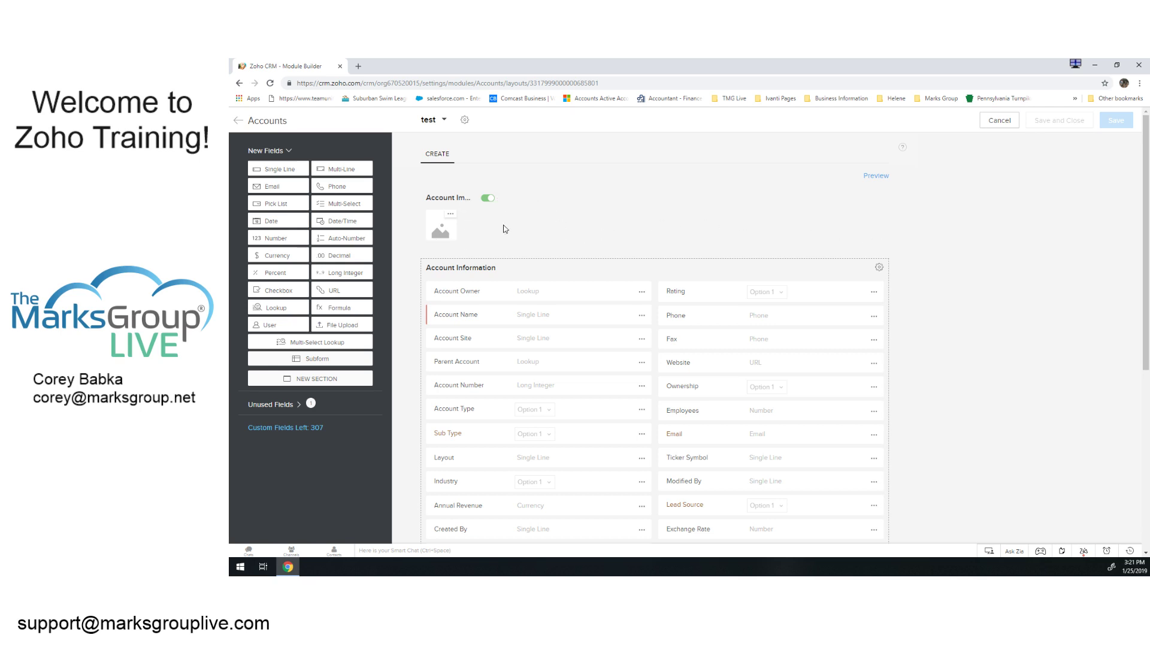
pyautogui.click(431, 126)
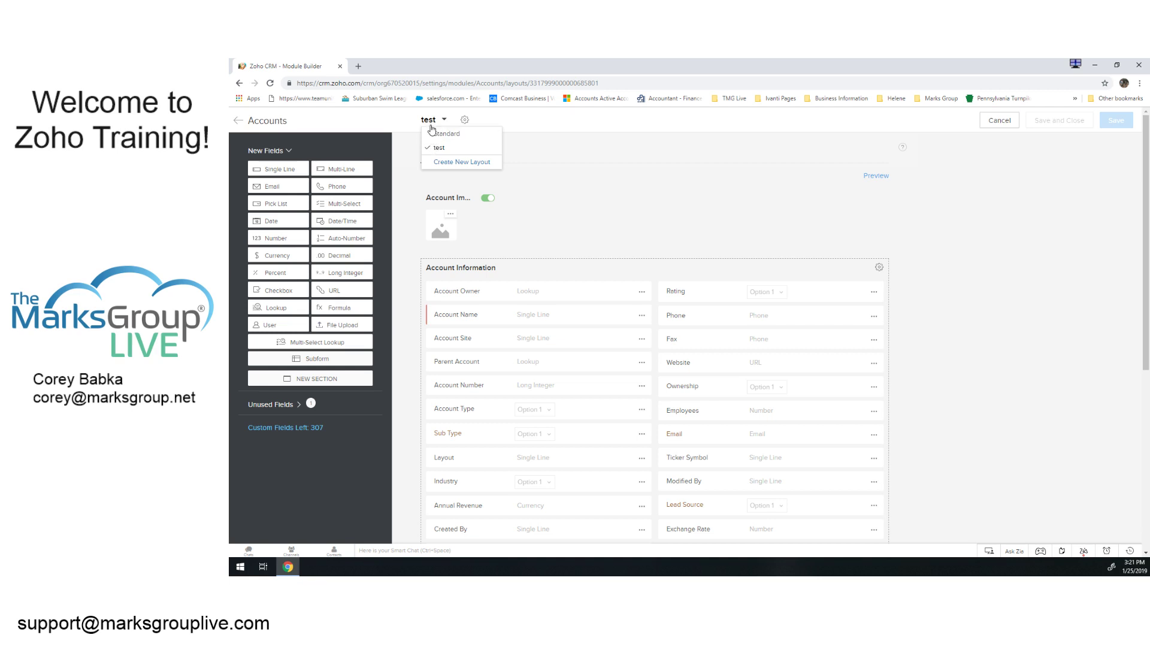
pyautogui.click(674, 207)
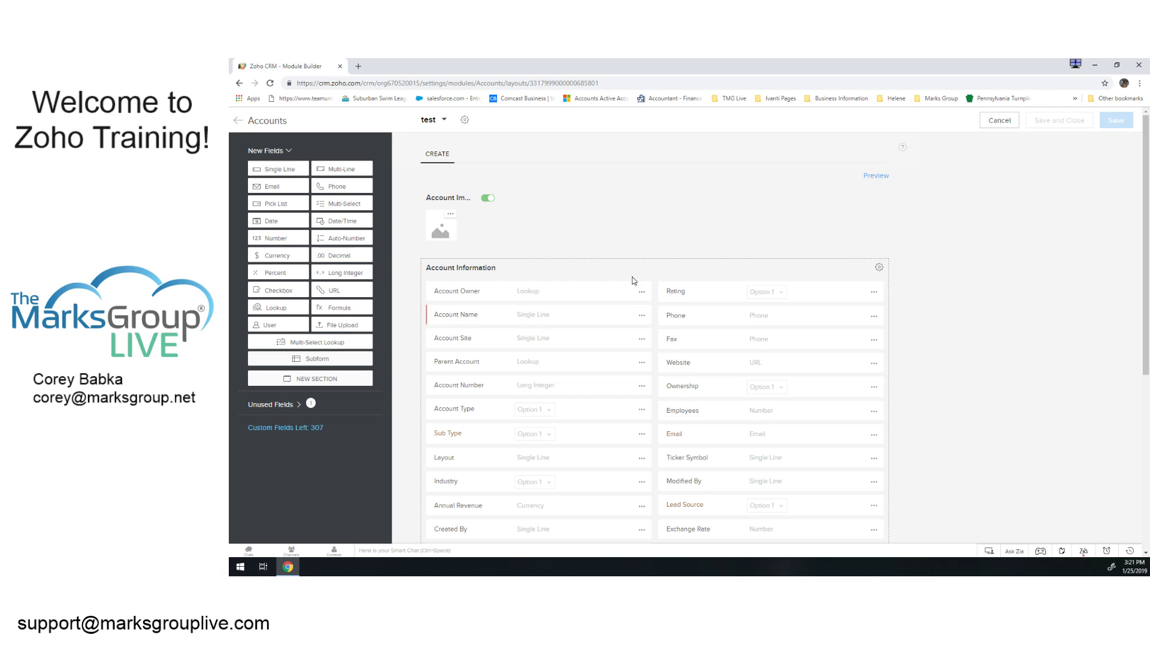
pyautogui.scroll(-2, 960, 306)
pyautogui.scroll(-1, 961, 307)
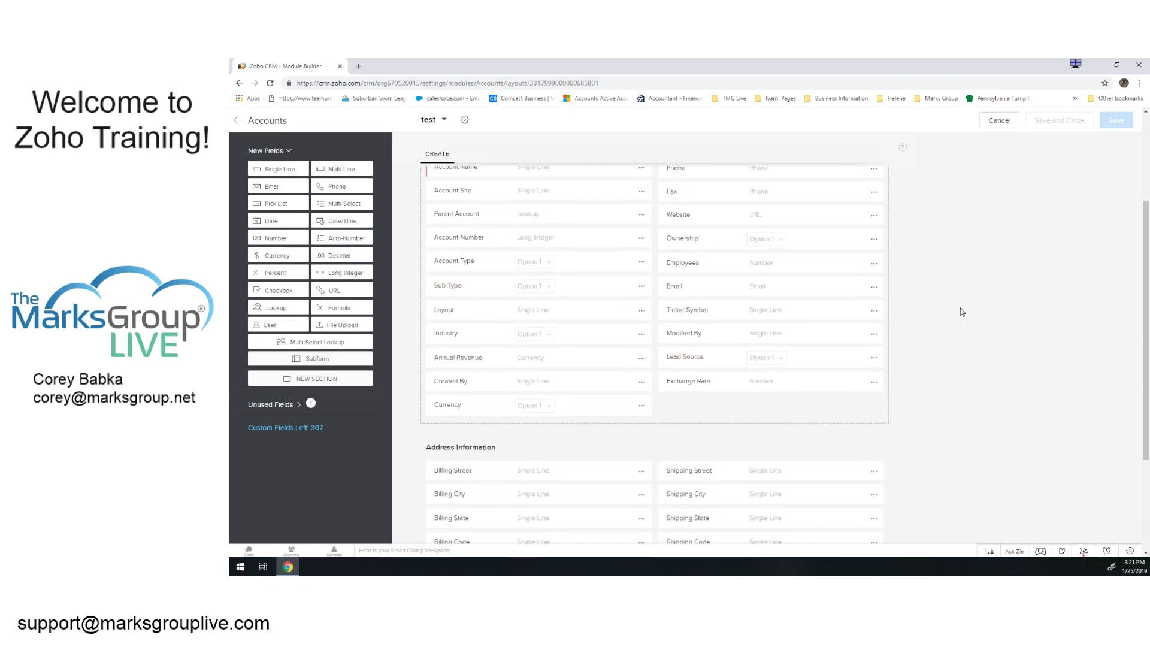
pyautogui.scroll(2, 961, 312)
pyautogui.scroll(-4, 961, 318)
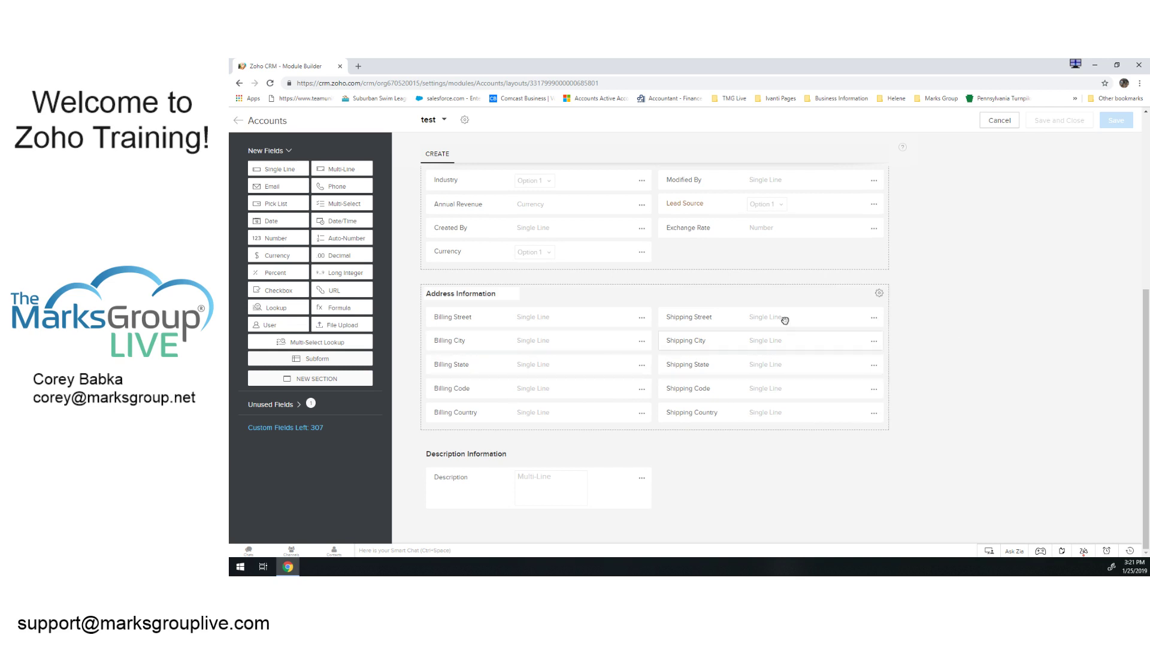
pyautogui.scroll(3, 886, 313)
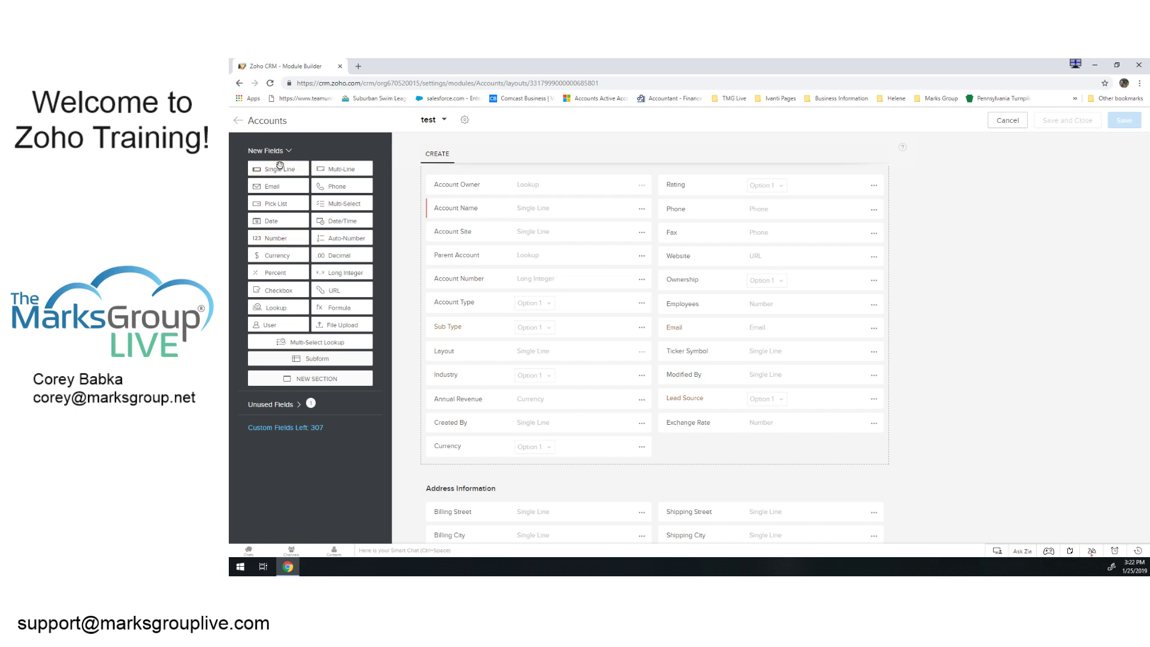
# - Add a Single Line field below Exchange Rate labelled 'SIC Code'
pyautogui.moveTo(279, 169); pyautogui.dragTo(698, 444)
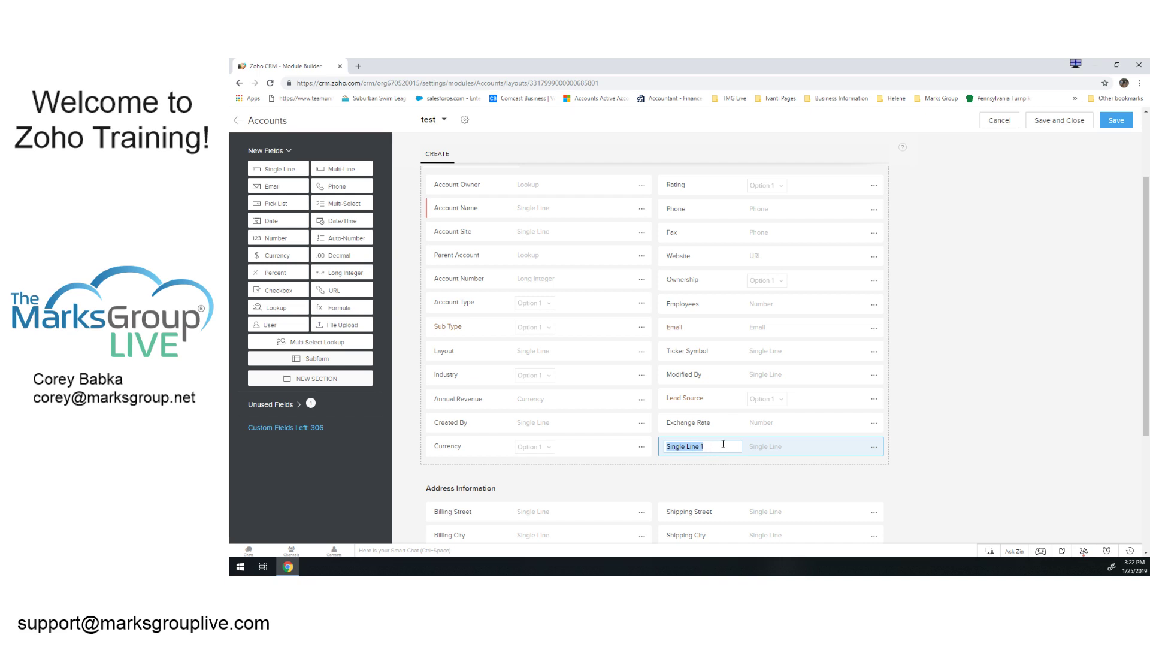
pyautogui.write('SIC Code')
pyautogui.click(911, 446)
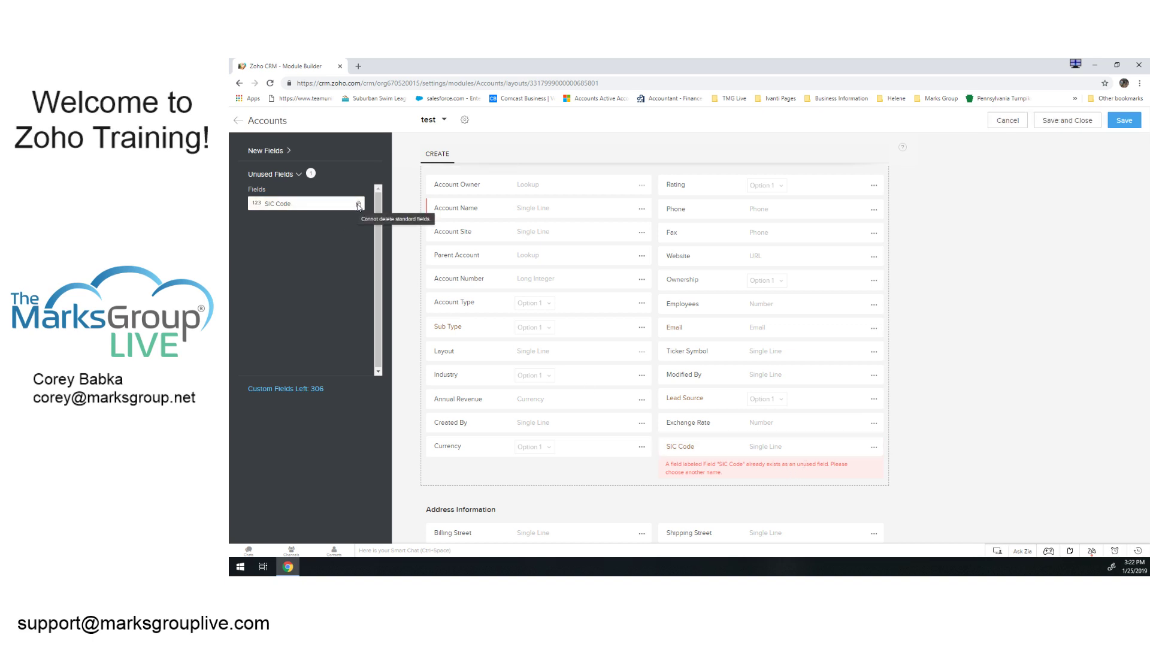
# - Bring the unused SIC Code number field into the layout below Account Number
pyautogui.moveTo(324, 204); pyautogui.dragTo(731, 467)
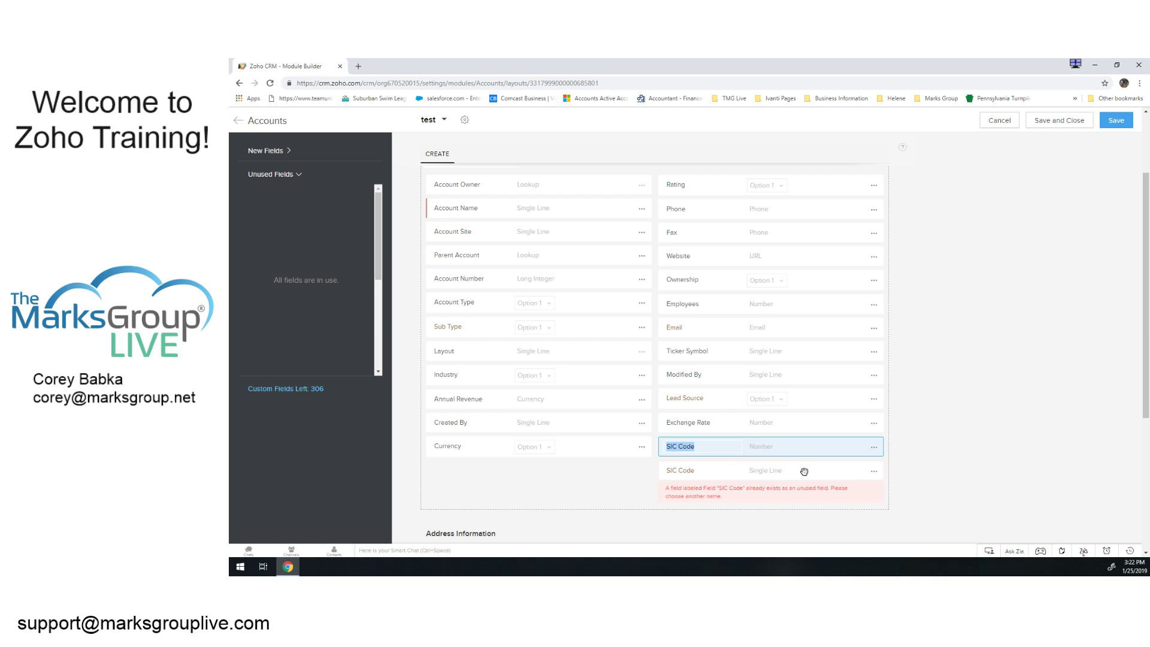
pyautogui.click(870, 473)
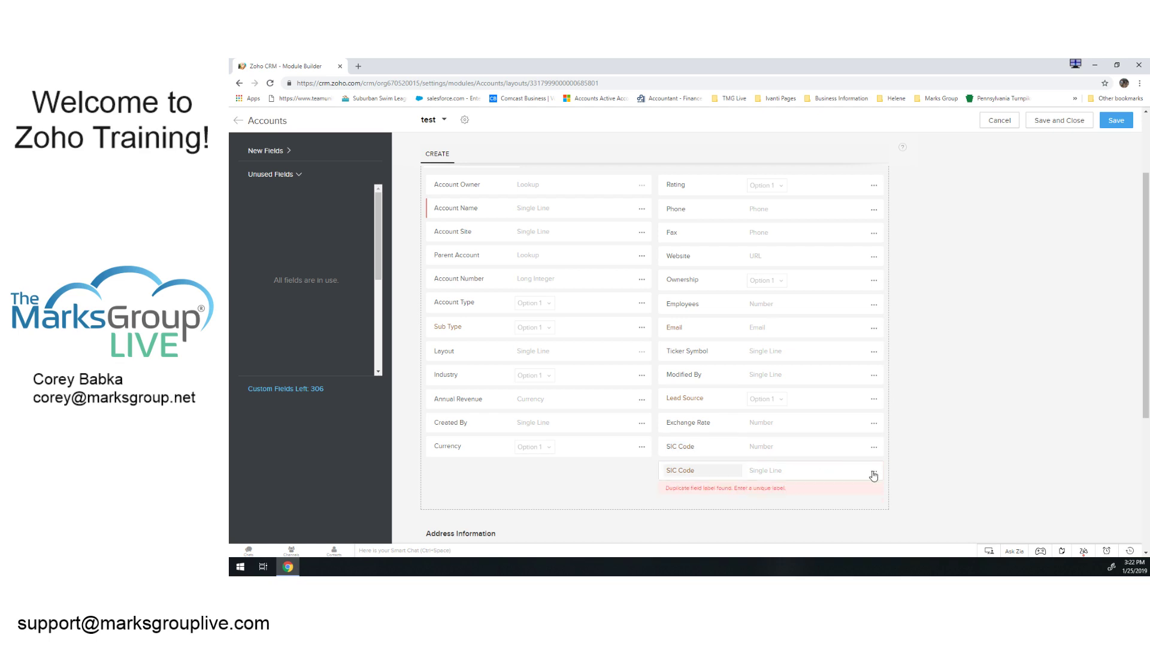
pyautogui.moveTo(874, 476); pyautogui.dragTo(347, 191)
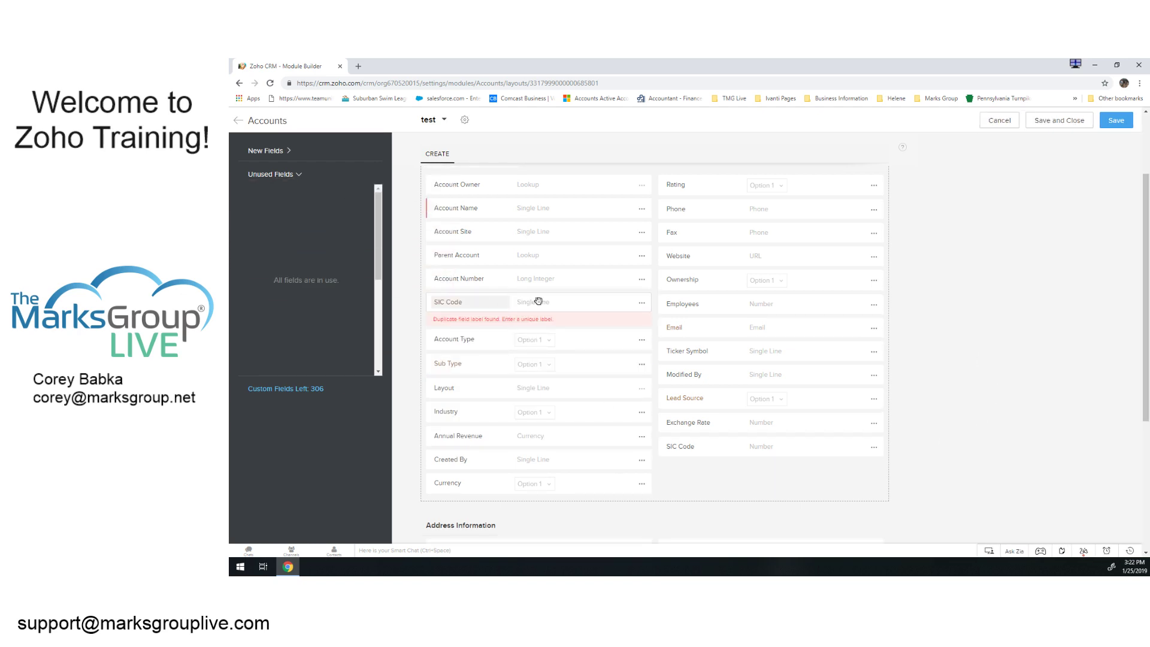
pyautogui.moveTo(503, 303); pyautogui.dragTo(295, 397)
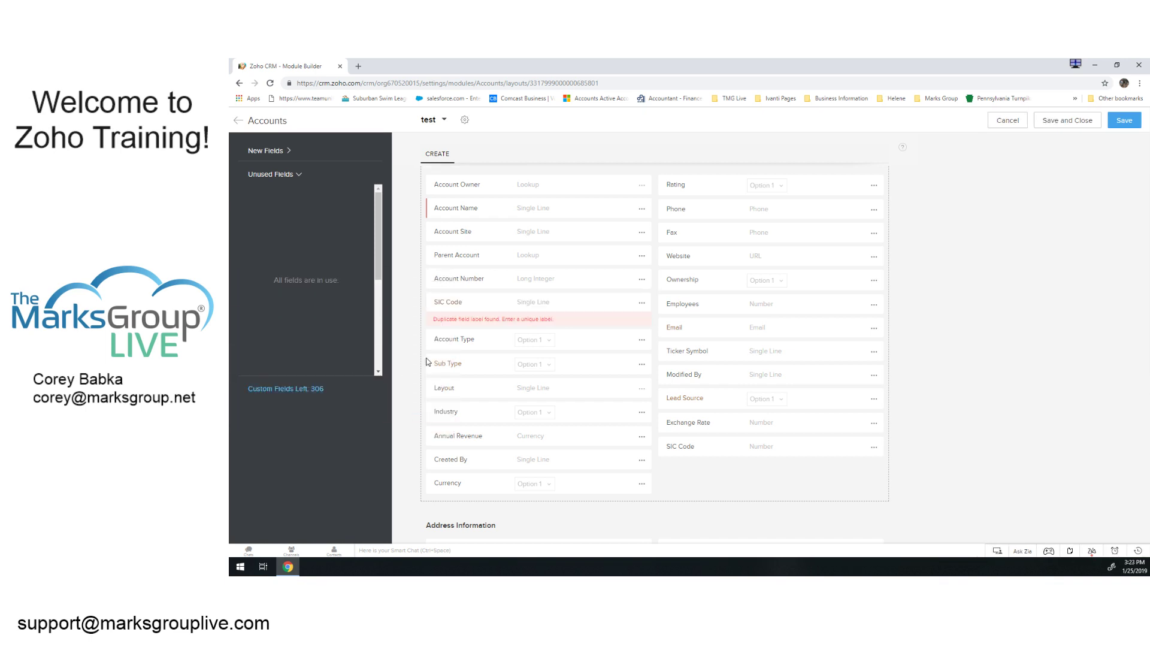
pyautogui.moveTo(604, 313); pyautogui.dragTo(830, 476)
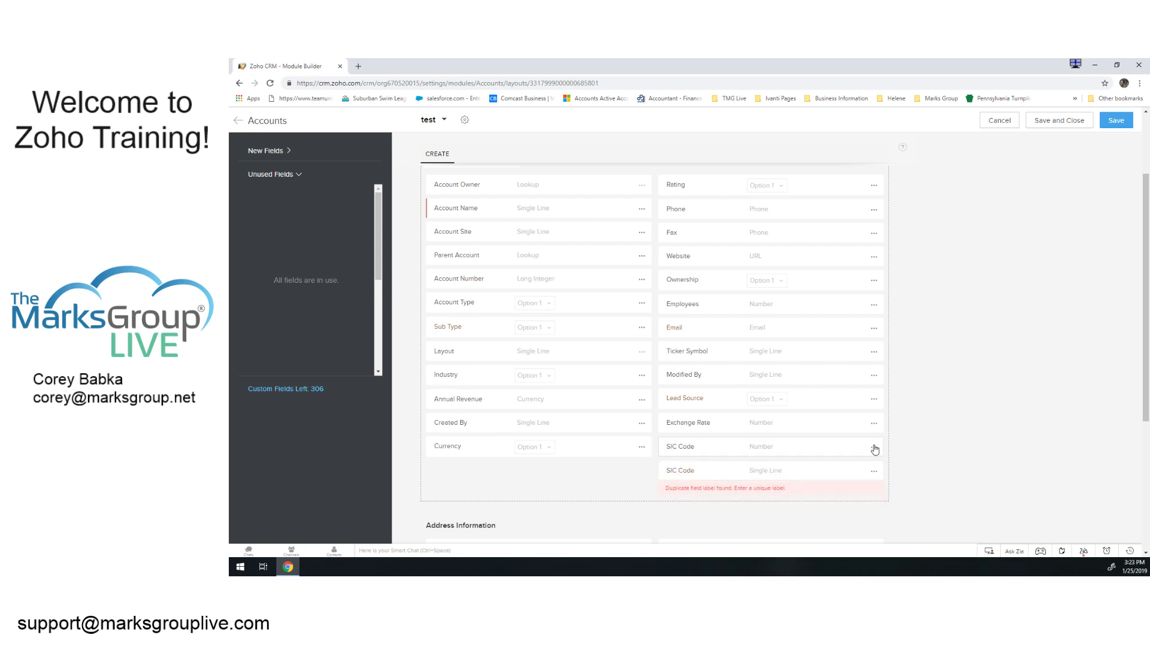
pyautogui.moveTo(777, 446); pyautogui.dragTo(338, 184)
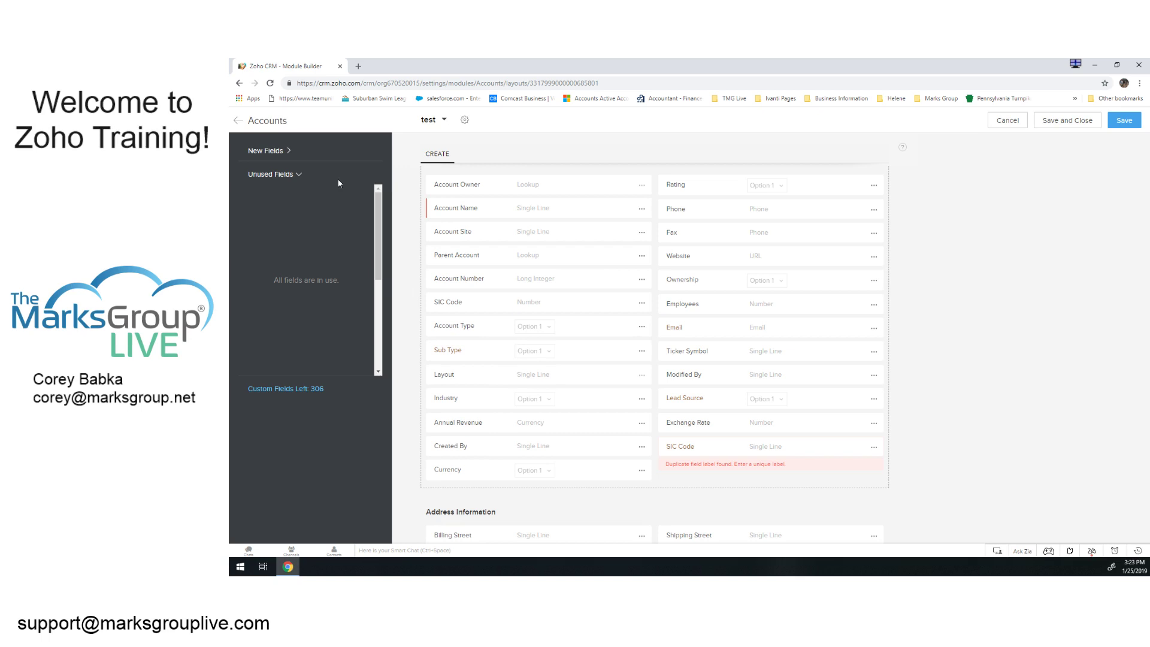
# - Rename the single-line field to 'SIC Code2' and return the number SIC Code field to unused
pyautogui.click(705, 446)
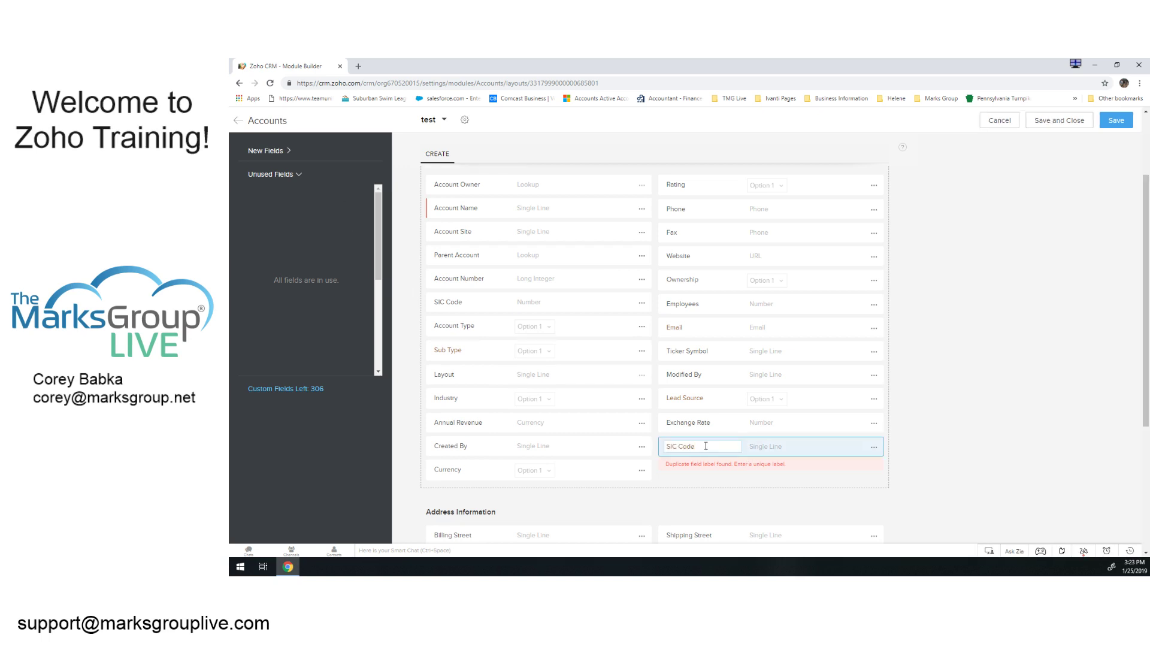
pyautogui.click(769, 475)
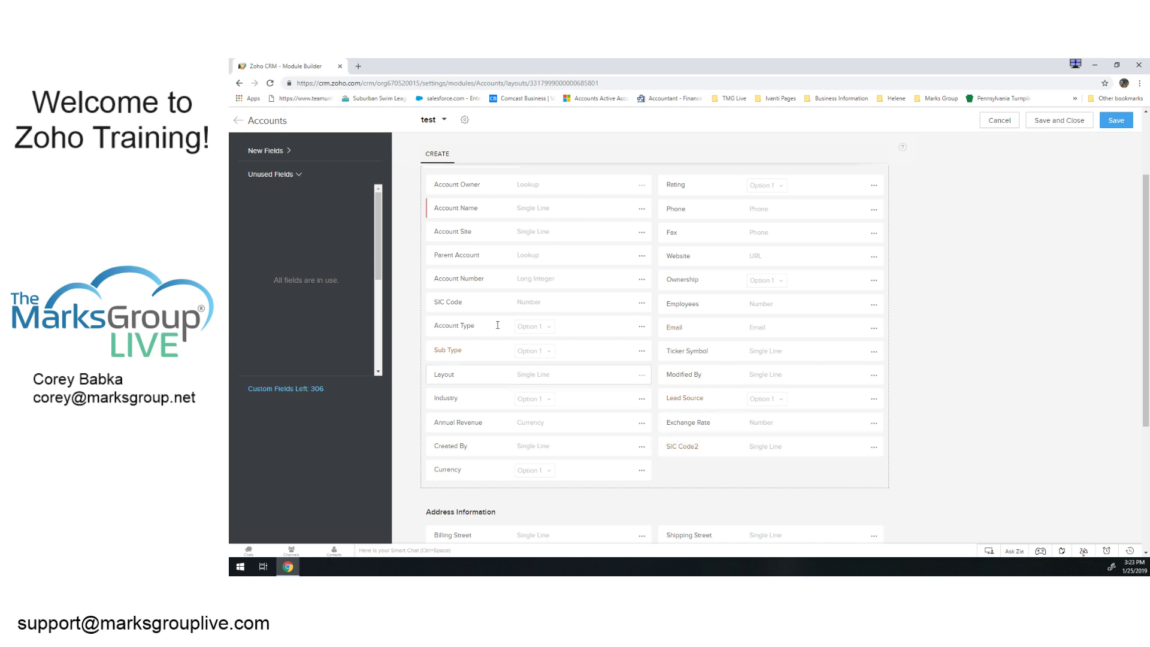
pyautogui.moveTo(512, 306); pyautogui.dragTo(291, 265)
# - Remove SIC Code and SIC Code2 from the layout, moving both to Unused Fields
pyautogui.click(641, 304)
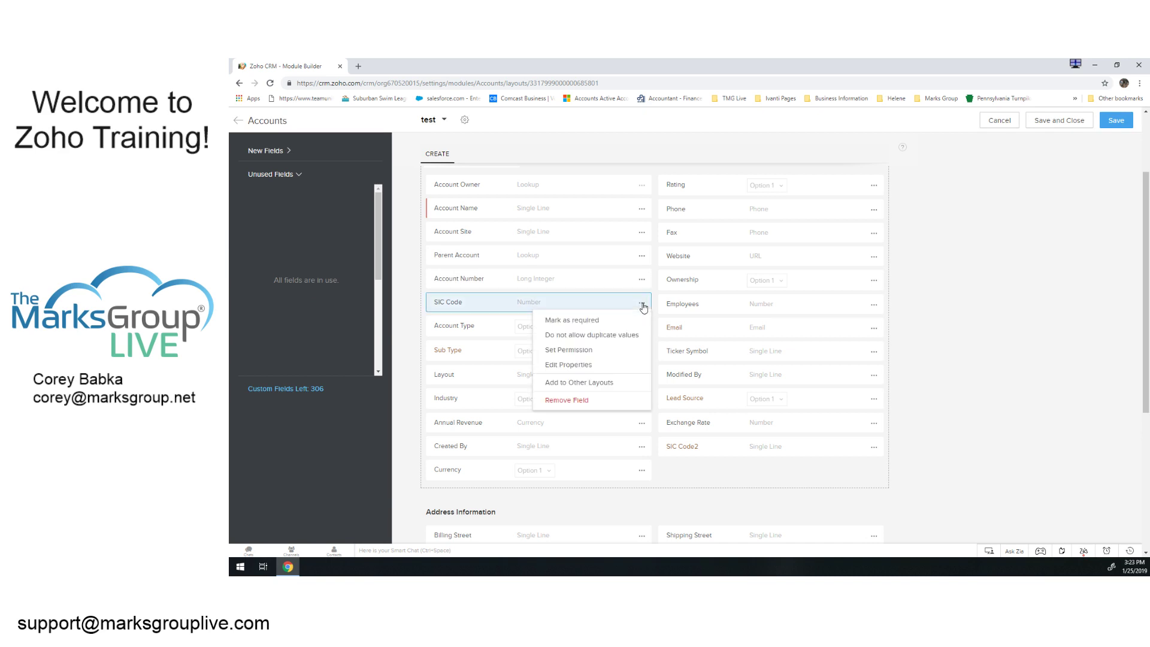
pyautogui.click(569, 400)
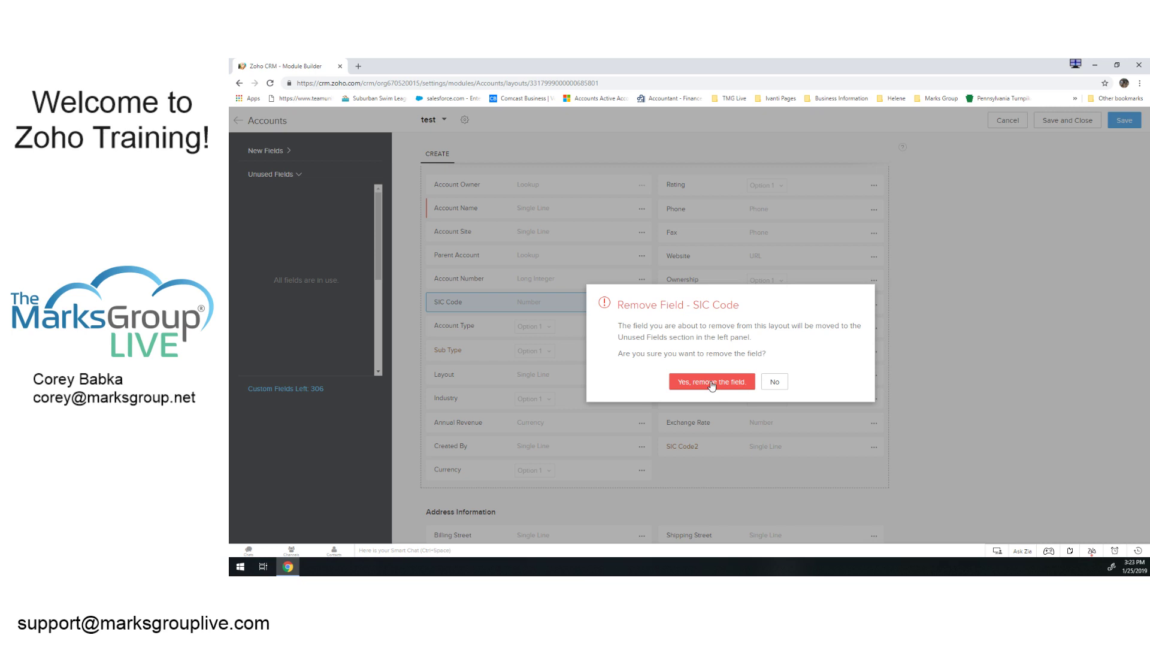
pyautogui.click(708, 383)
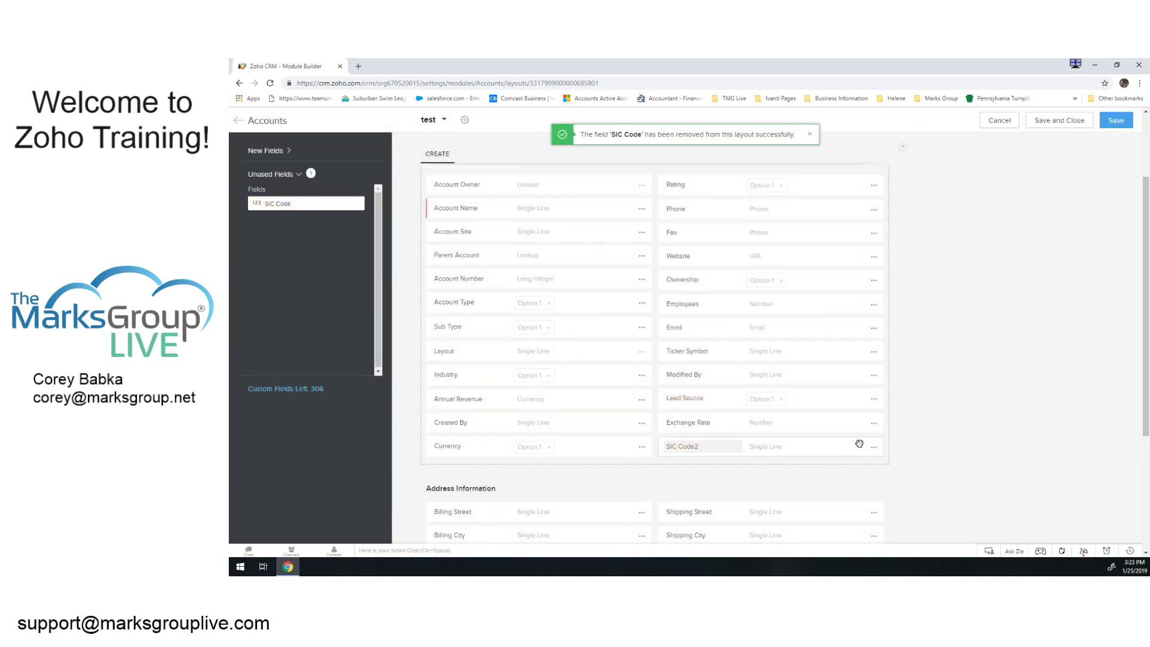
pyautogui.click(874, 448)
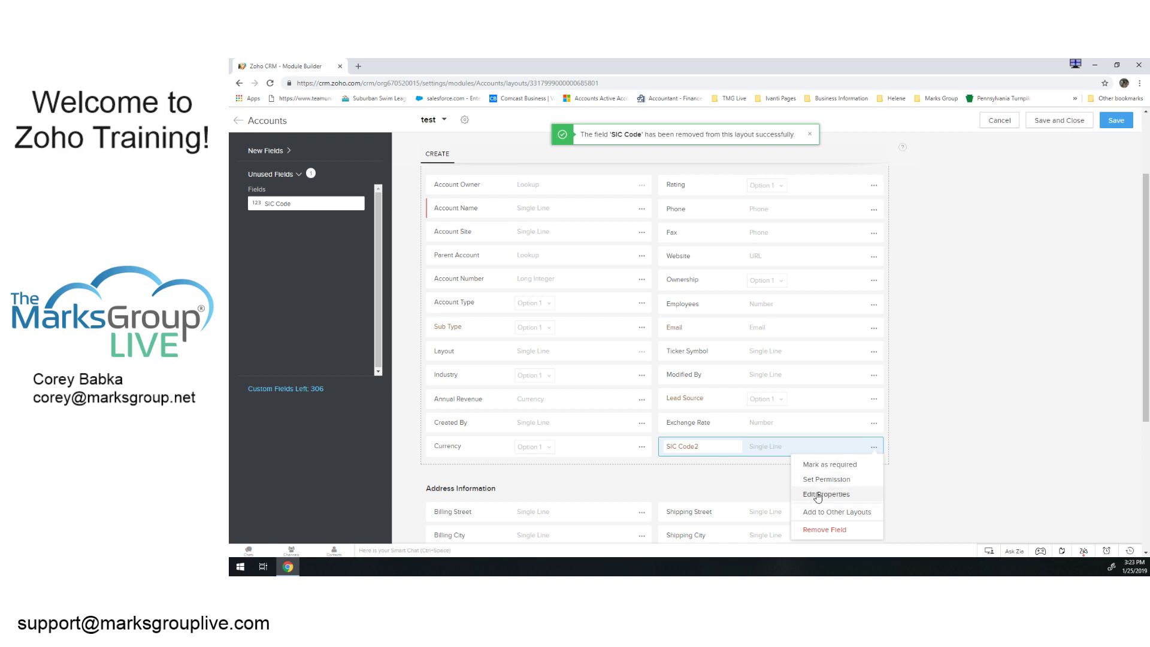
pyautogui.click(824, 529)
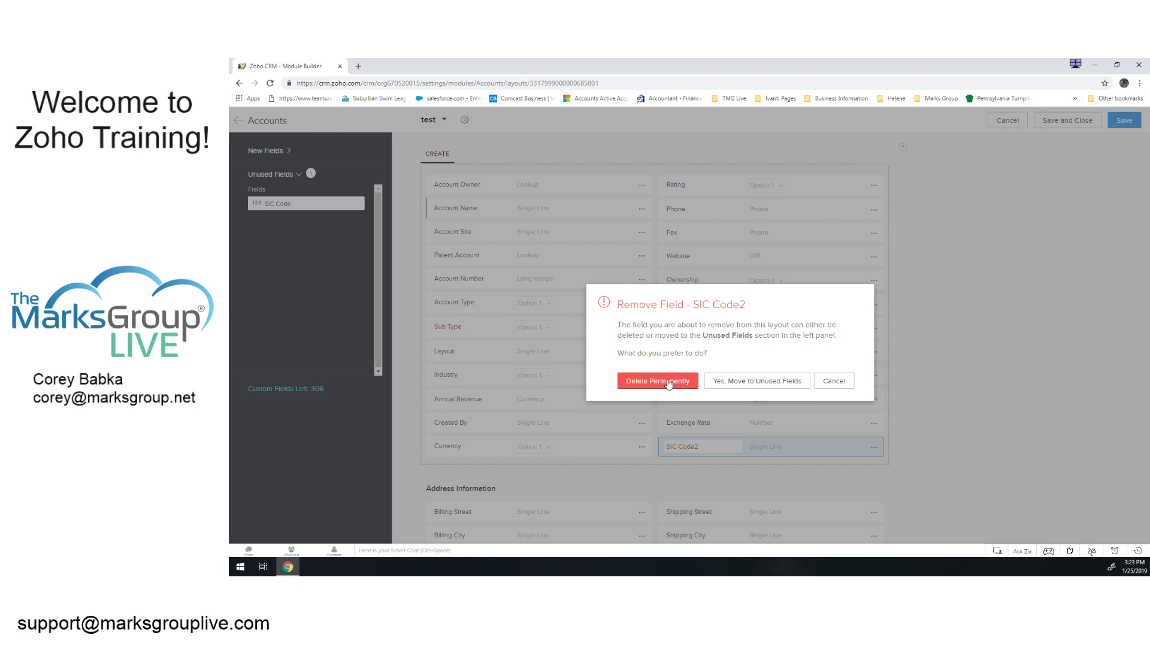
pyautogui.click(740, 381)
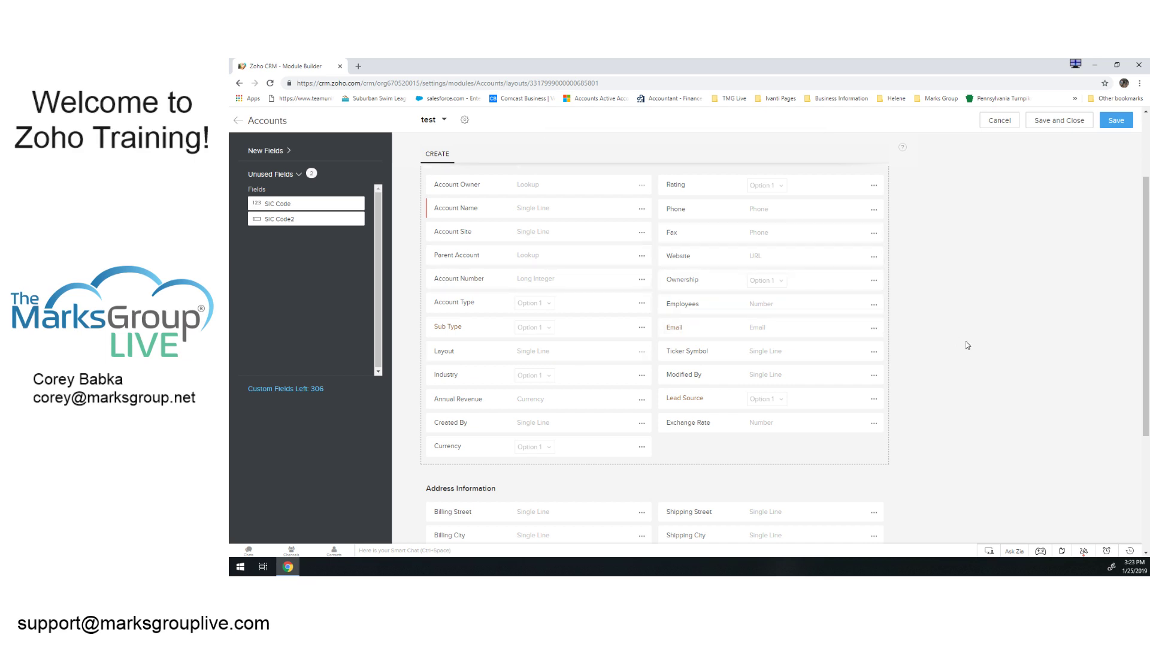
# - Drop a Currency field below Exchange Rate and label it 'YTD Sales'
pyautogui.click(282, 153)
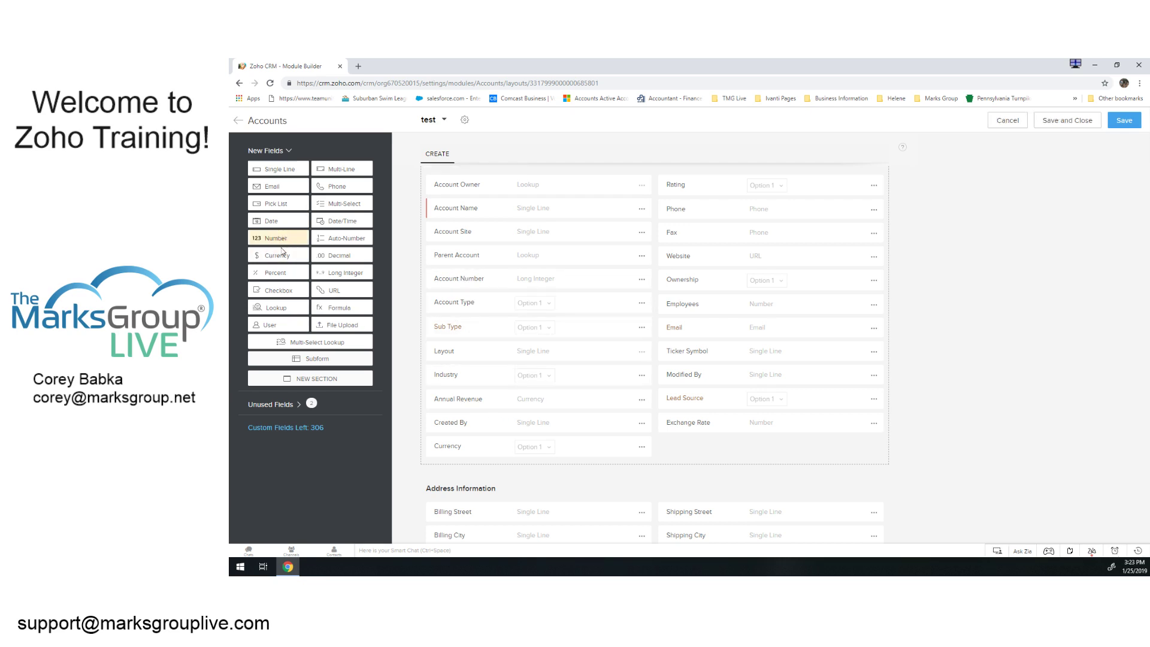
pyautogui.moveTo(417, 318); pyautogui.dragTo(725, 446)
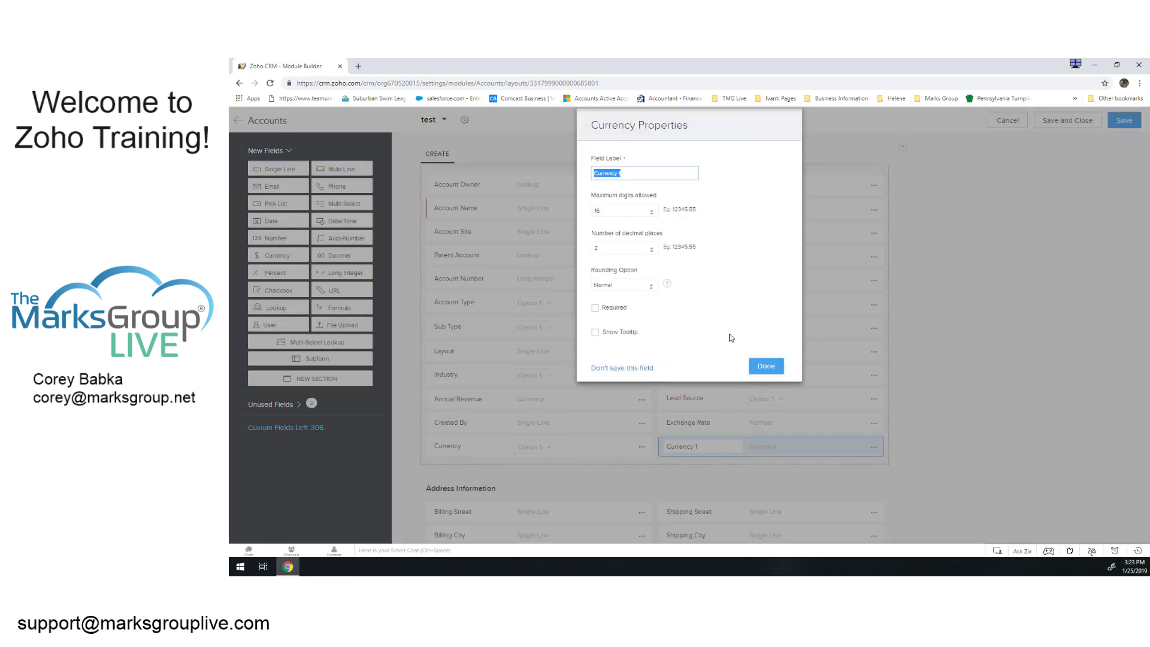
pyautogui.write('YTD Sales')
pyautogui.click(772, 369)
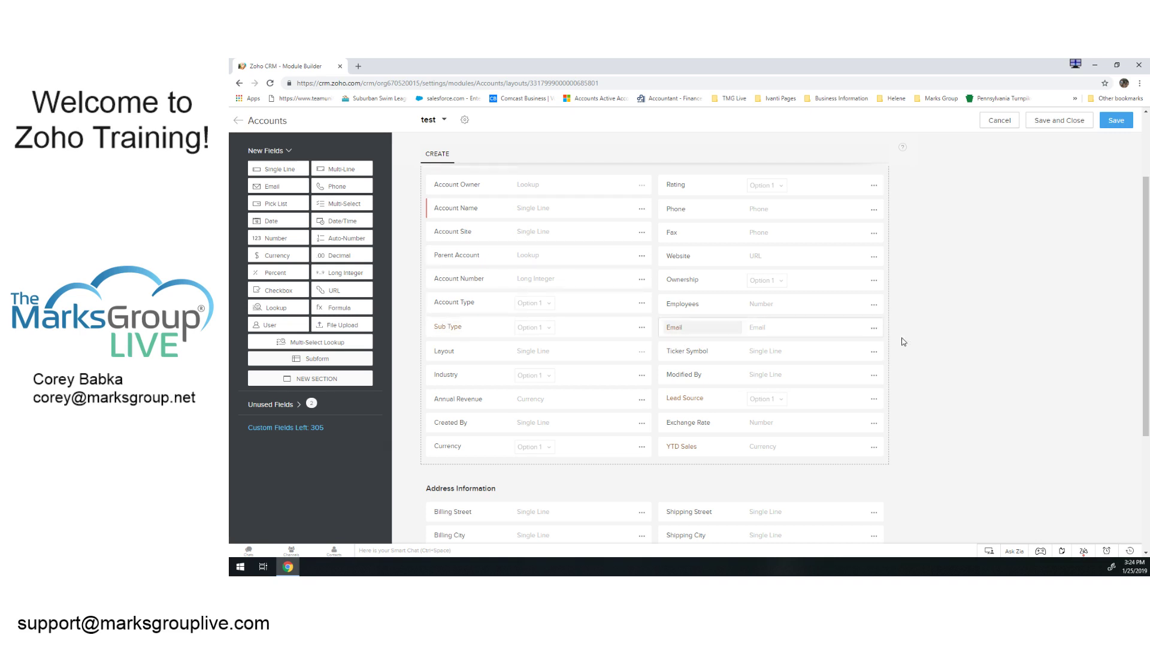
# - Move YTD Sales below Annual Revenue, Currency below Industry, and Created By below Exchange Rate
pyautogui.scroll(-1, 925, 354)
pyautogui.scroll(3, 920, 367)
pyautogui.scroll(-1, 698, 308)
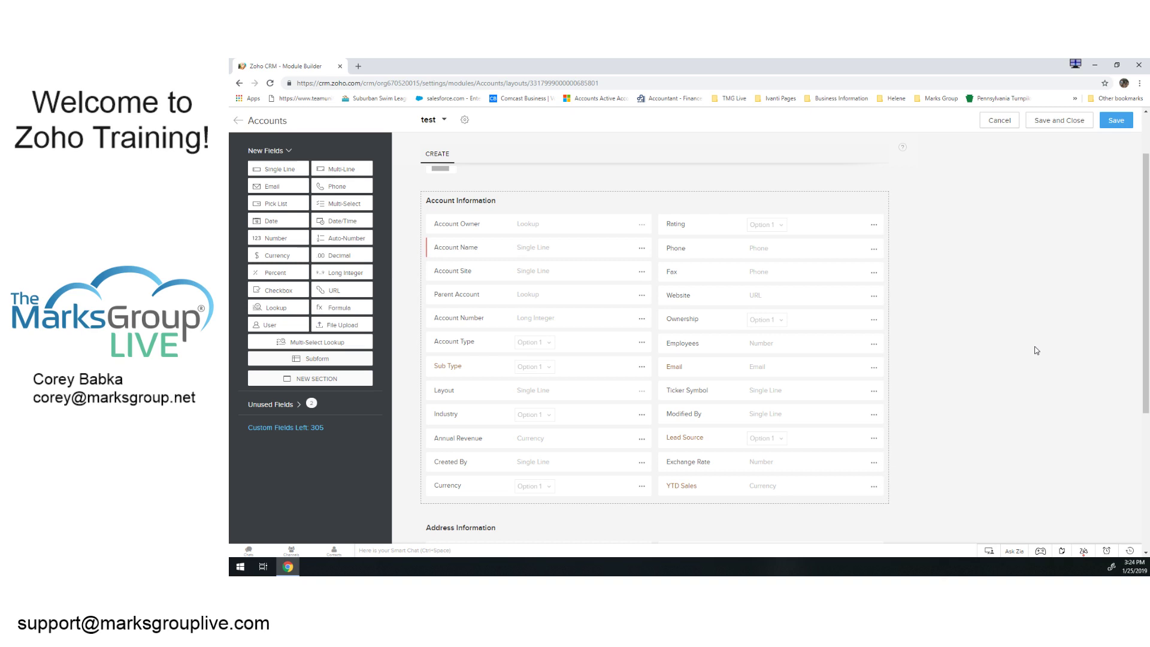
pyautogui.scroll(-1, 995, 339)
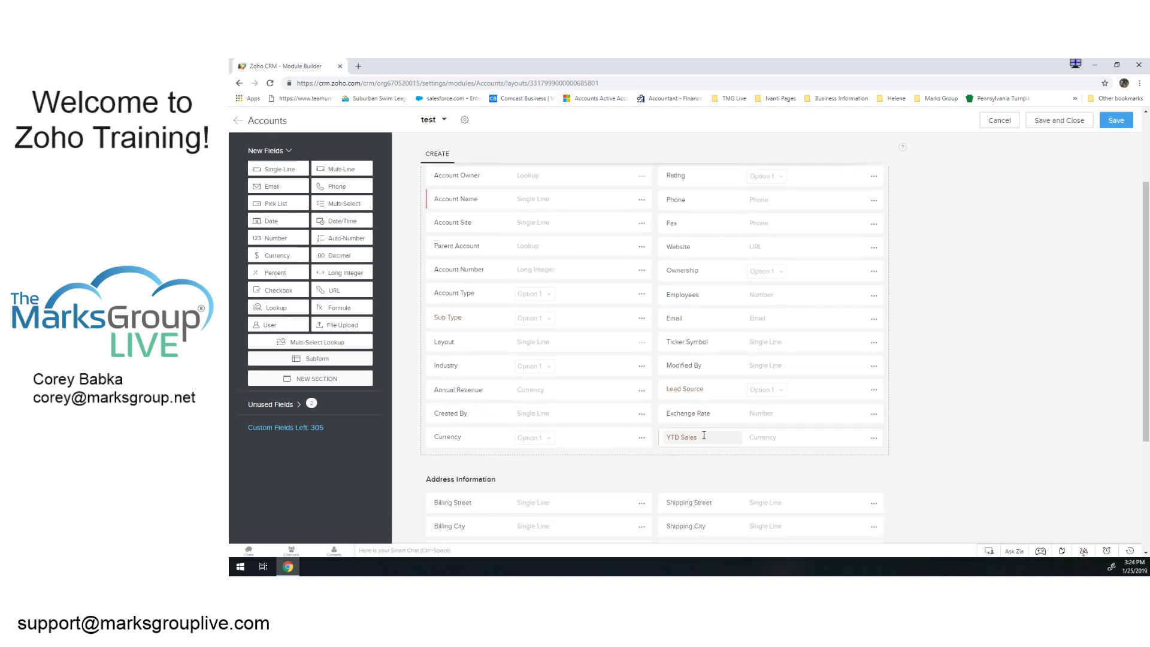
pyautogui.moveTo(808, 443); pyautogui.dragTo(575, 419)
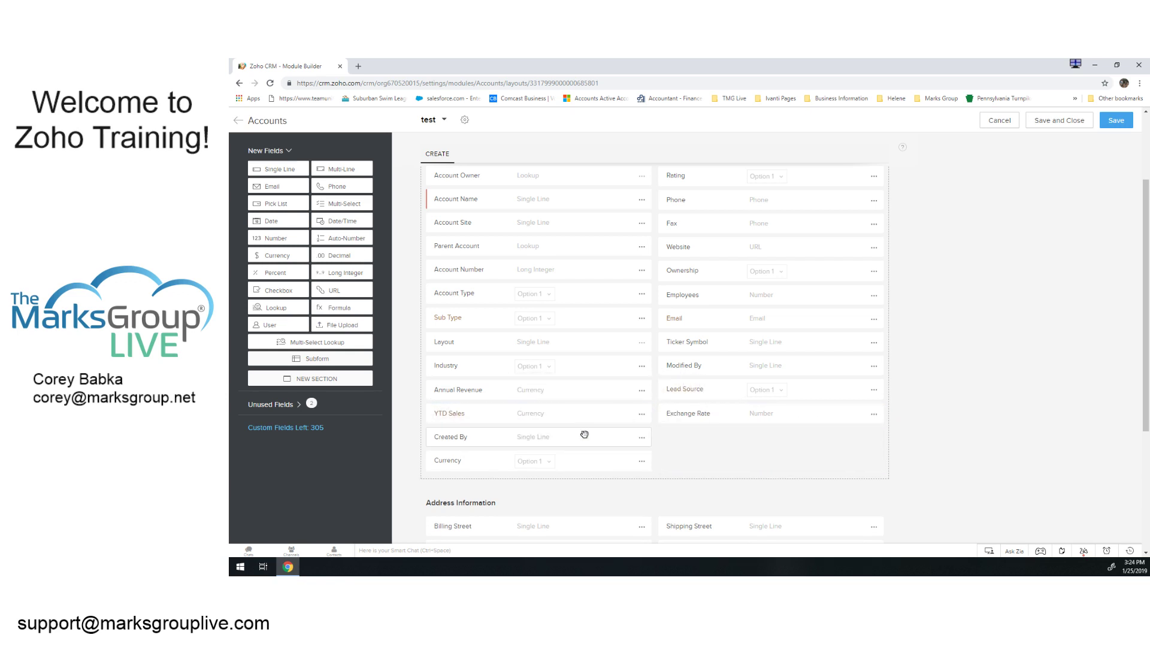
pyautogui.moveTo(490, 467); pyautogui.dragTo(469, 388)
pyautogui.moveTo(480, 466); pyautogui.dragTo(708, 442)
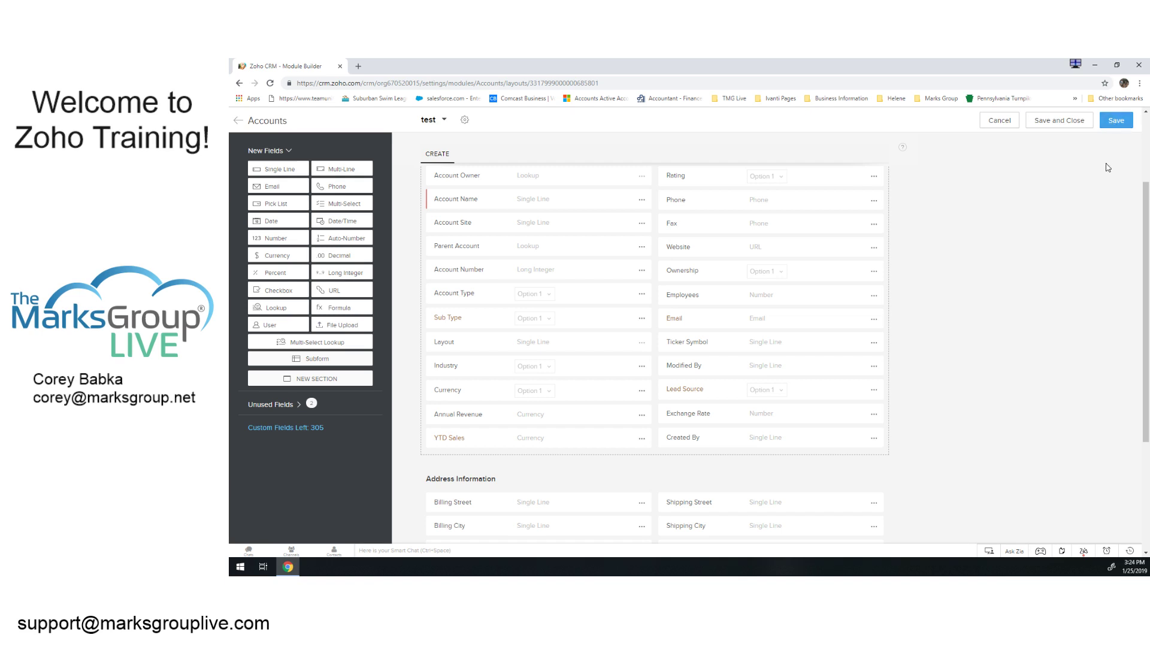
# - Save the test layout and preview its Create Account form
pyautogui.click(1115, 121)
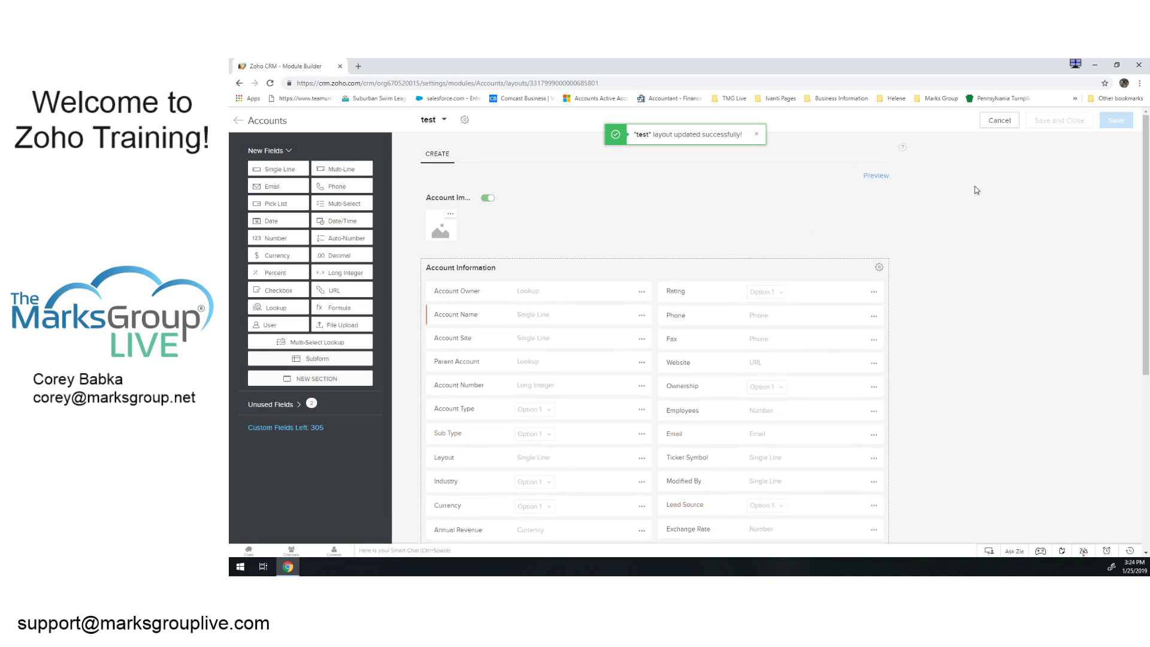
pyautogui.click(877, 178)
pyautogui.scroll(-3, 597, 268)
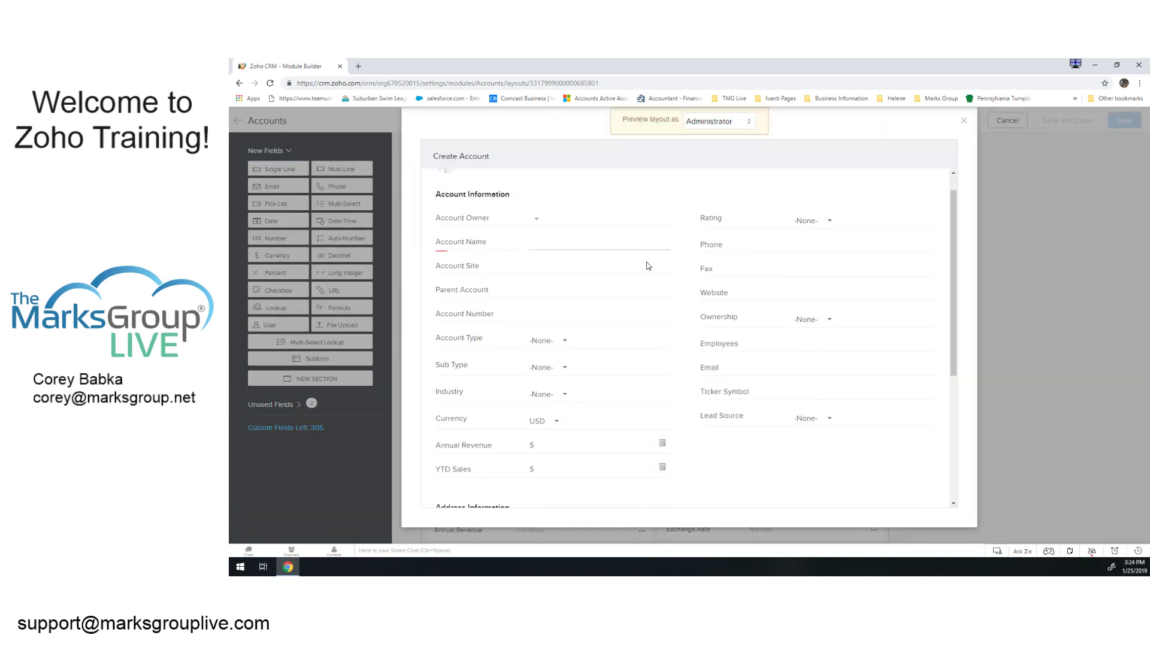
pyautogui.scroll(-2, 597, 268)
pyautogui.scroll(2, 578, 305)
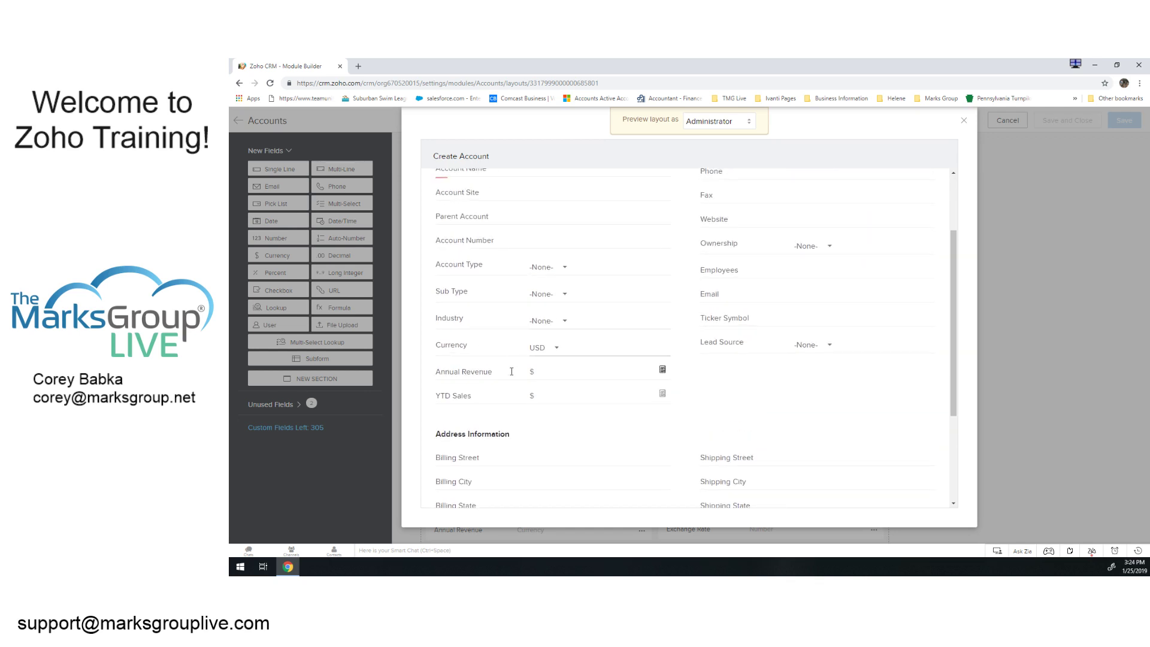
pyautogui.scroll(1, 950, 205)
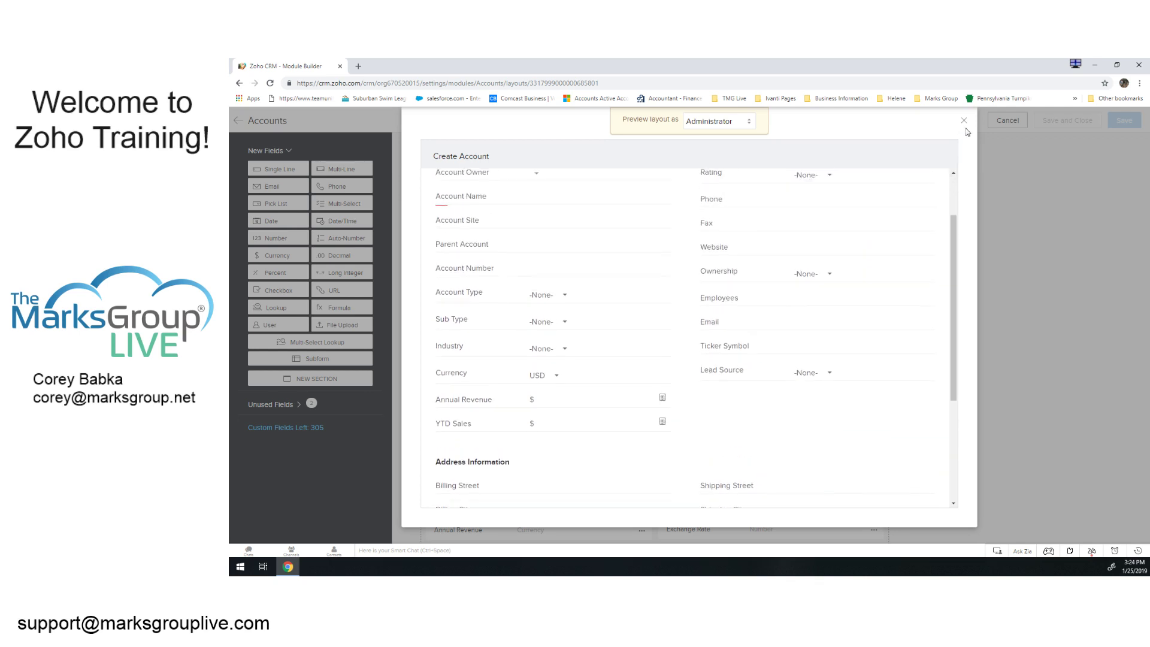
pyautogui.click(963, 121)
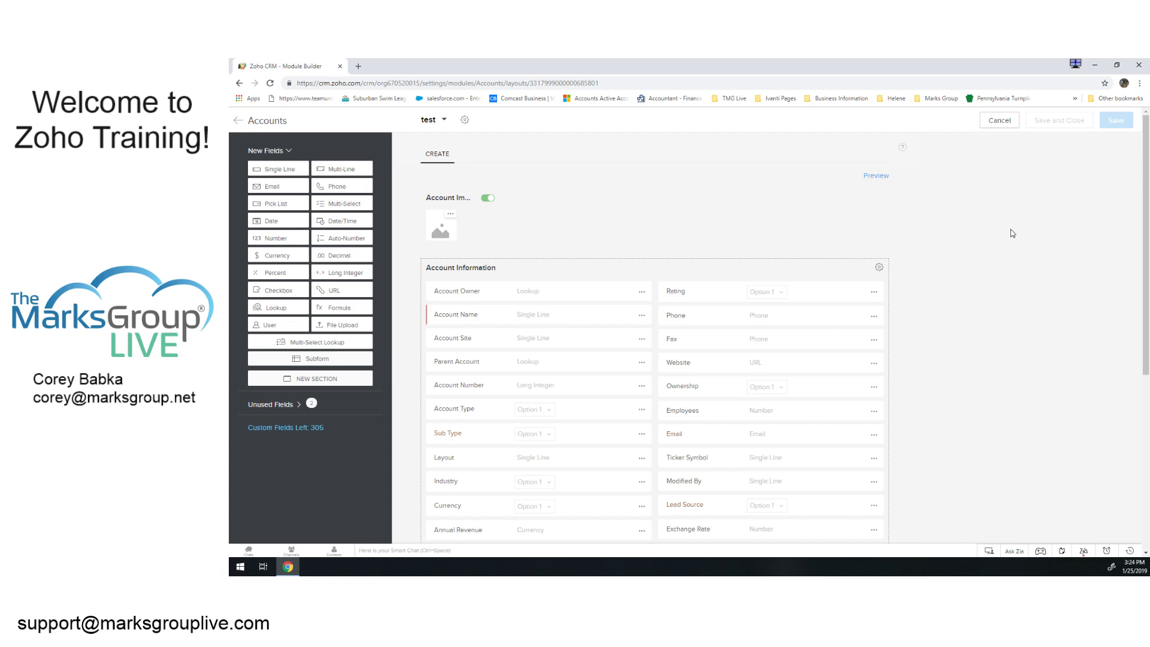
# - Preview the layout as the Marketing profile, then as Administrator
pyautogui.click(877, 175)
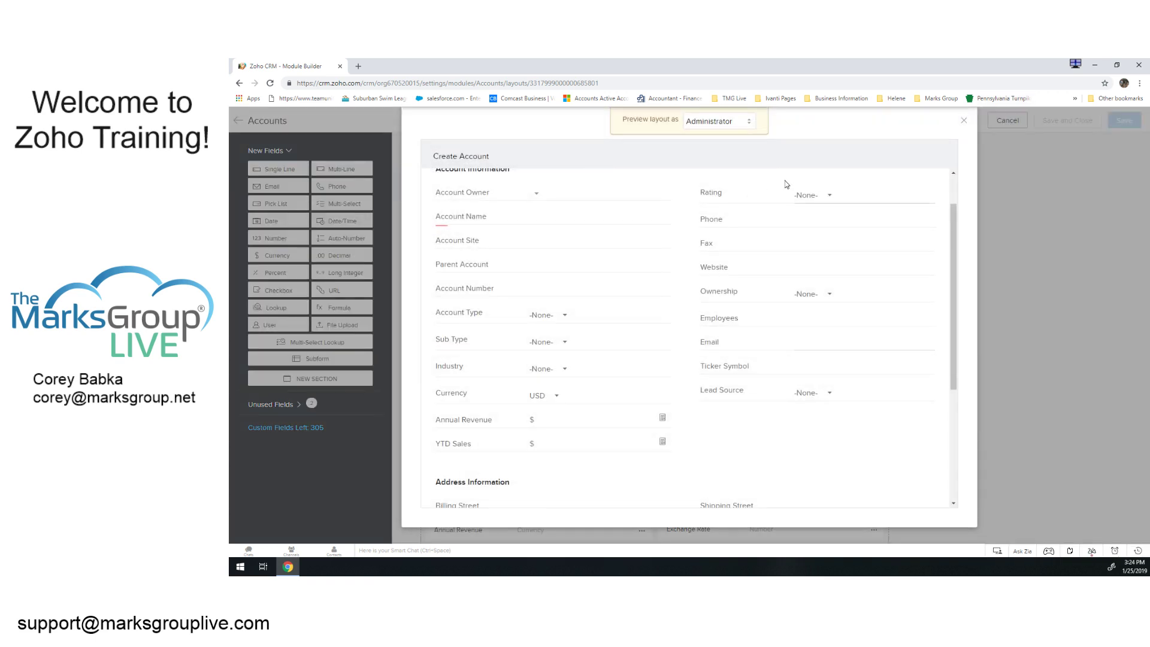
pyautogui.click(731, 121)
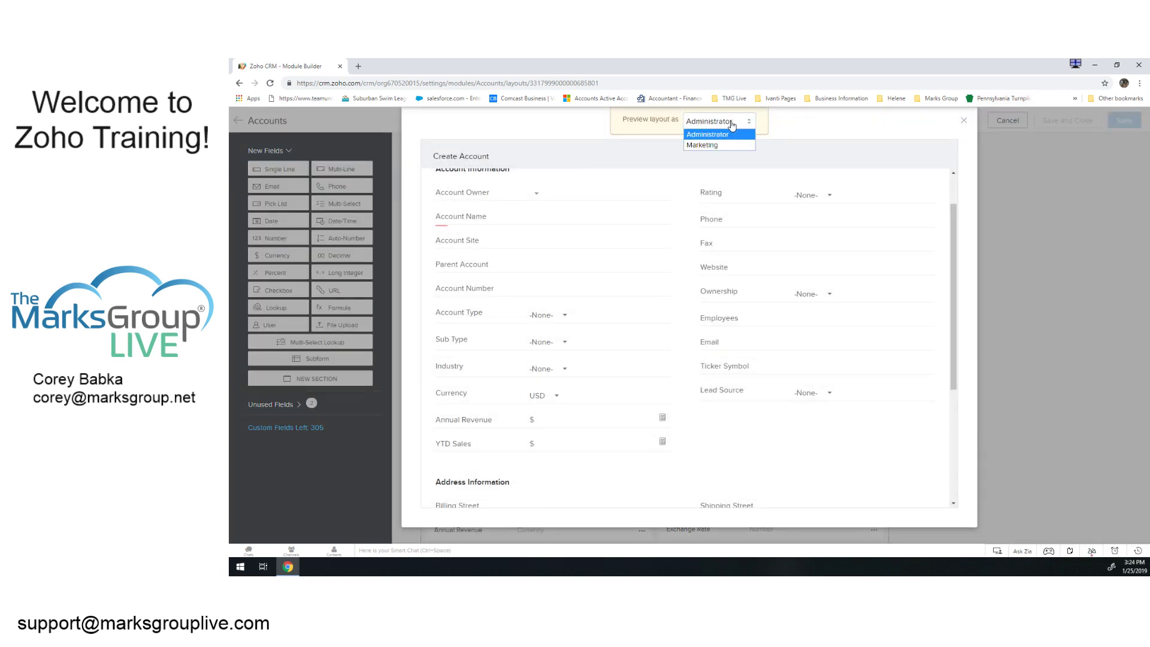
pyautogui.click(712, 146)
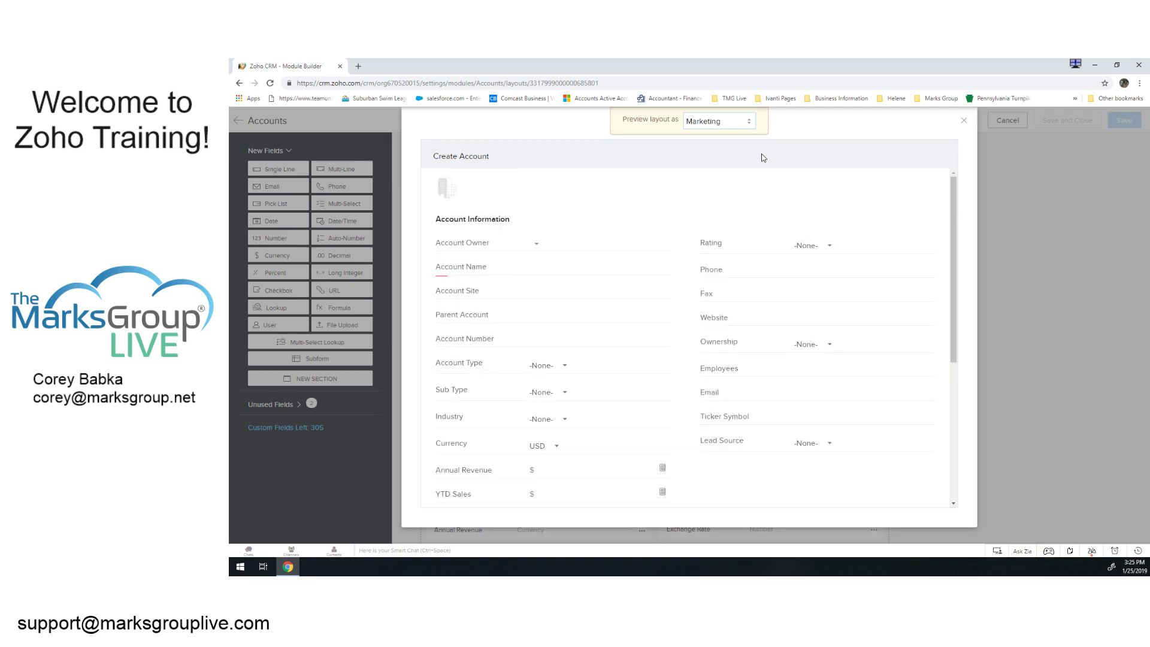
pyautogui.click(734, 121)
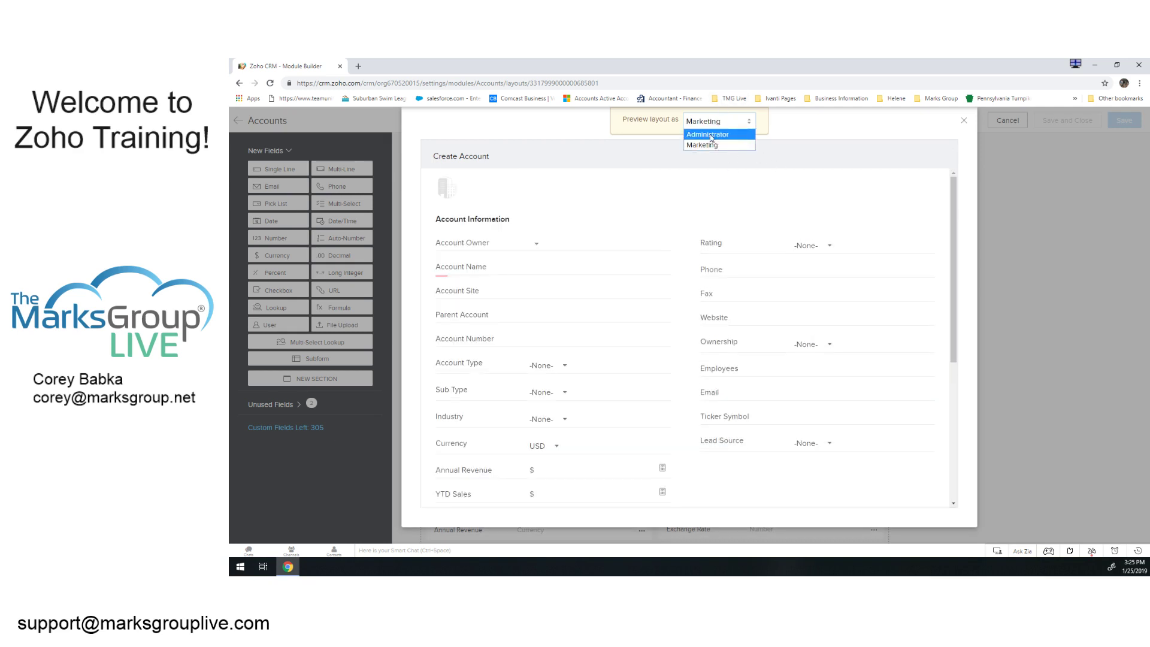
pyautogui.click(712, 136)
pyautogui.click(964, 121)
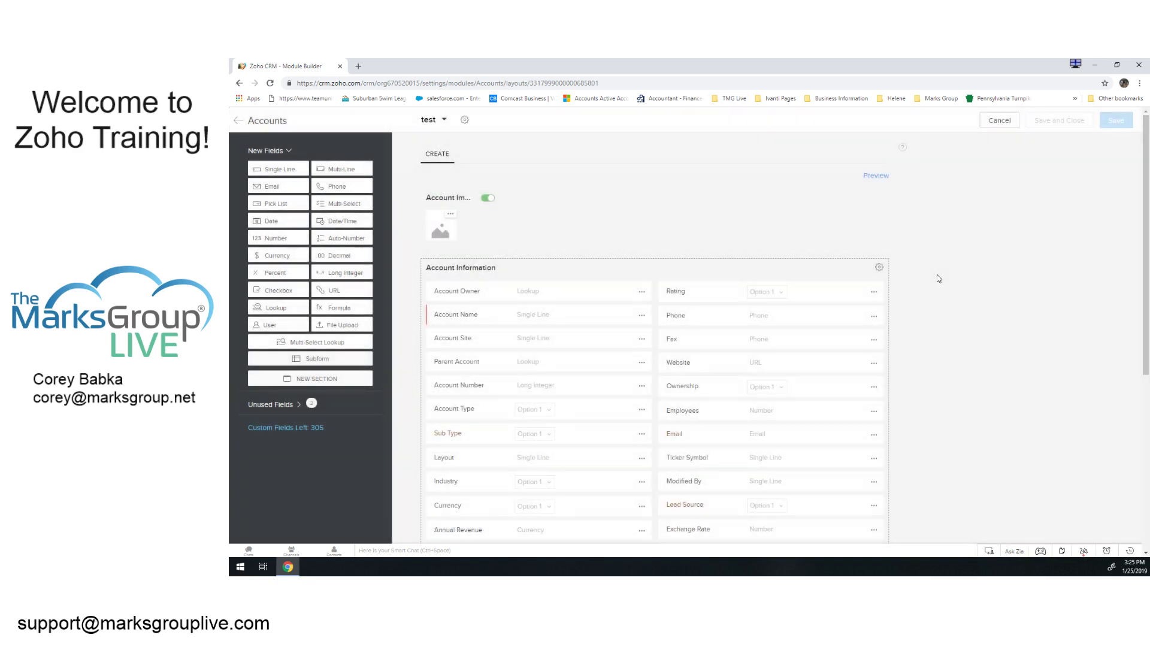
pyautogui.click(1004, 125)
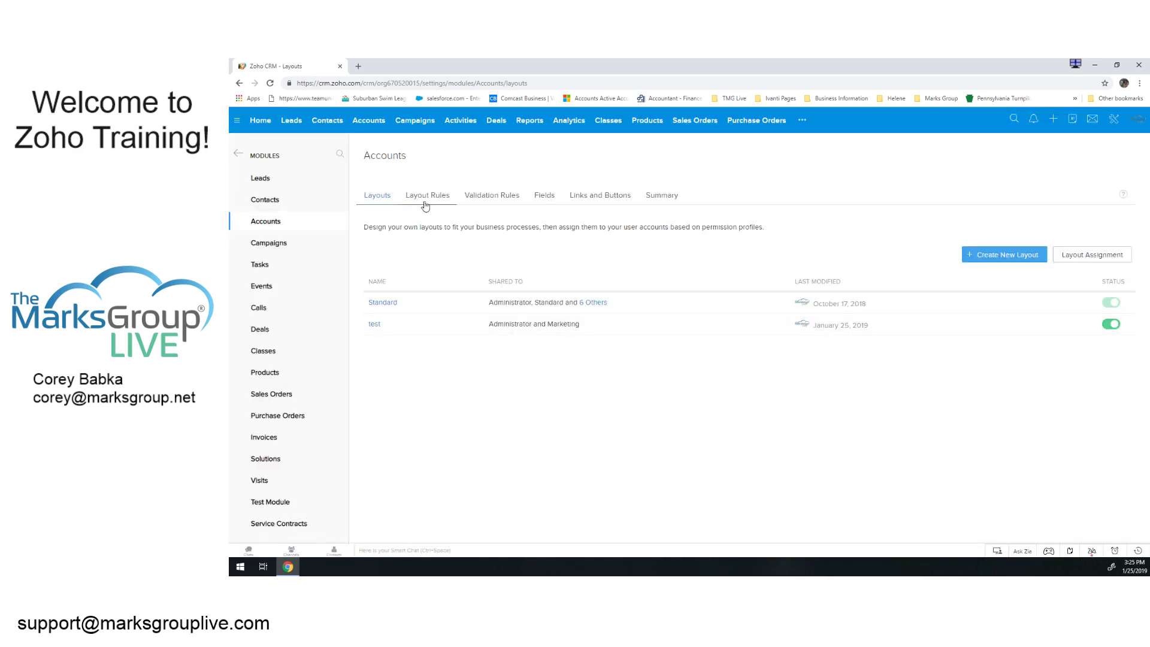
pyautogui.click(555, 201)
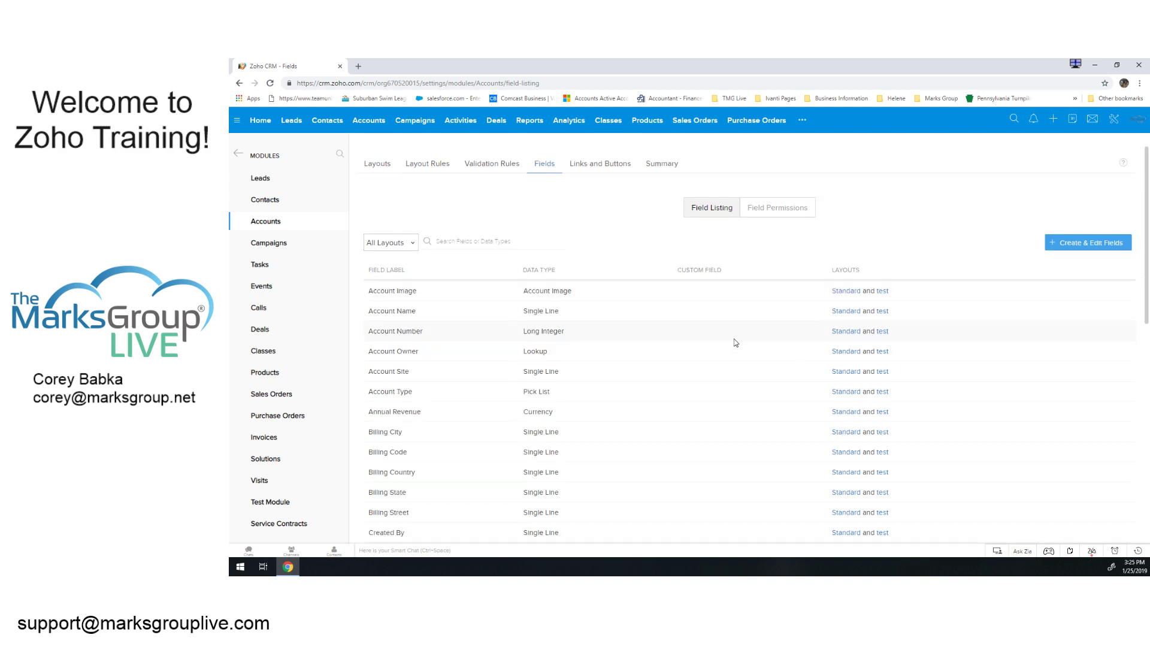
pyautogui.scroll(-2, 702, 314)
pyautogui.scroll(-3, 702, 315)
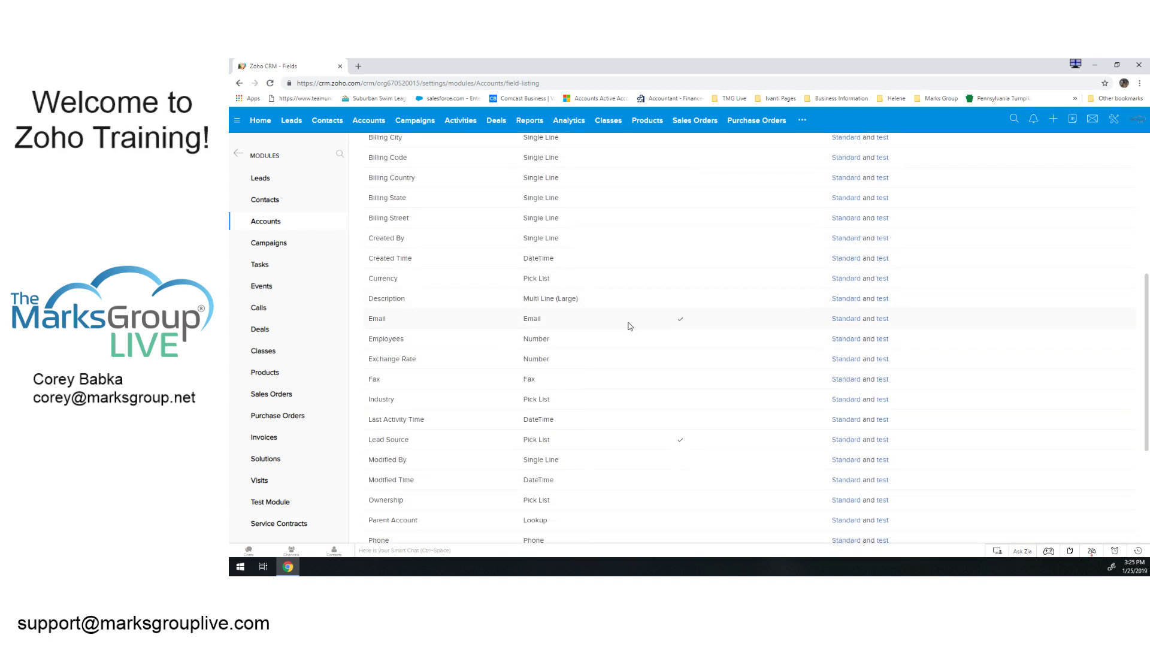
pyautogui.scroll(-4, 736, 398)
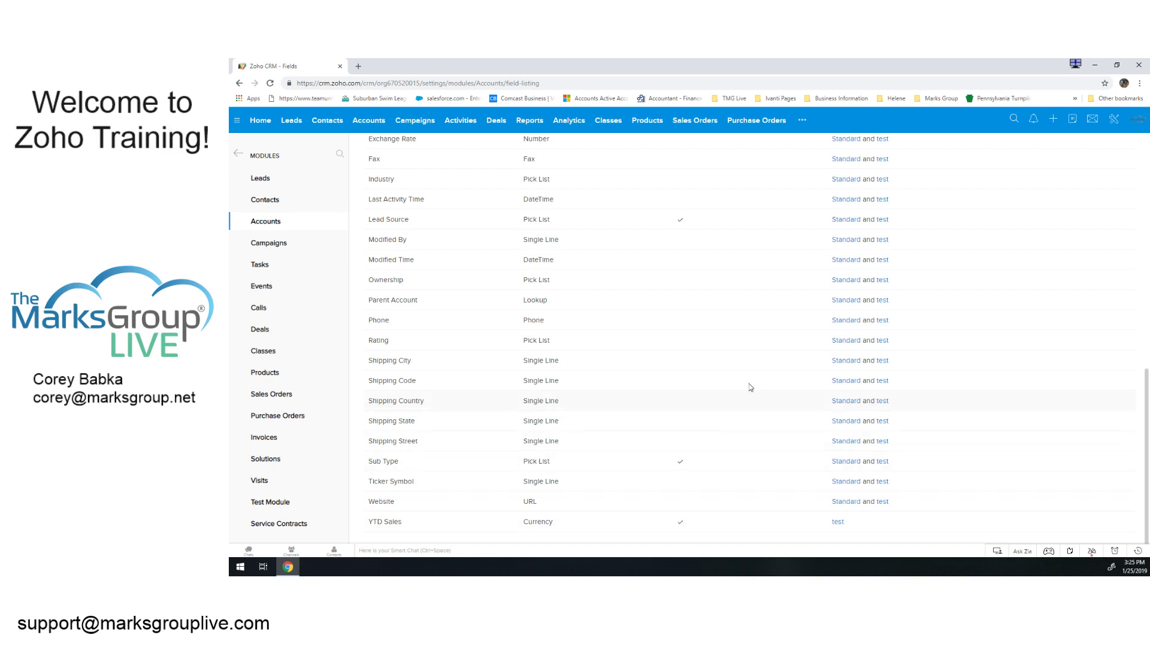
pyautogui.scroll(8, 749, 378)
pyautogui.click(882, 325)
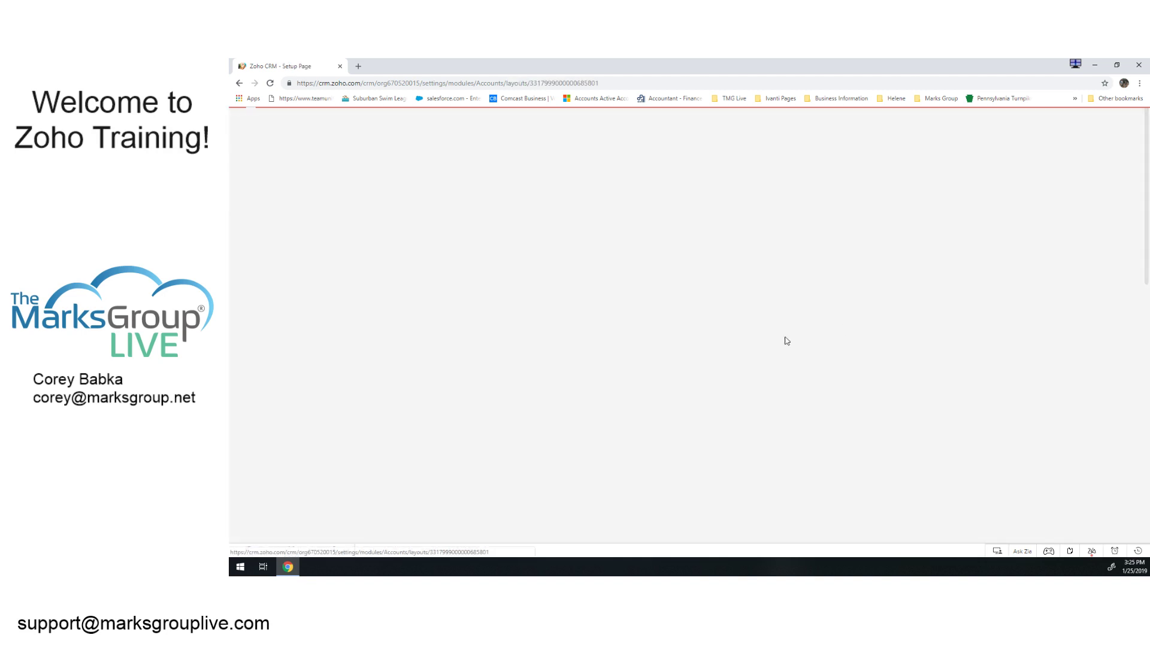
pyautogui.scroll(-2, 922, 350)
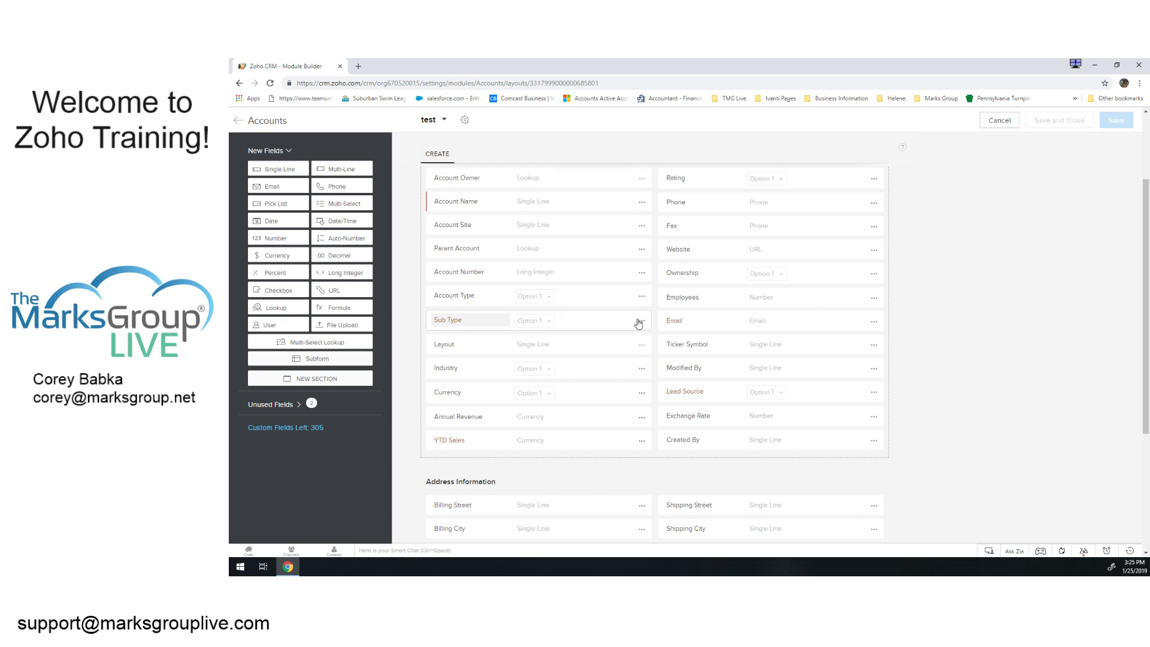
# - Mark Account Type as required, then review its pick list properties without changing them
pyautogui.click(641, 296)
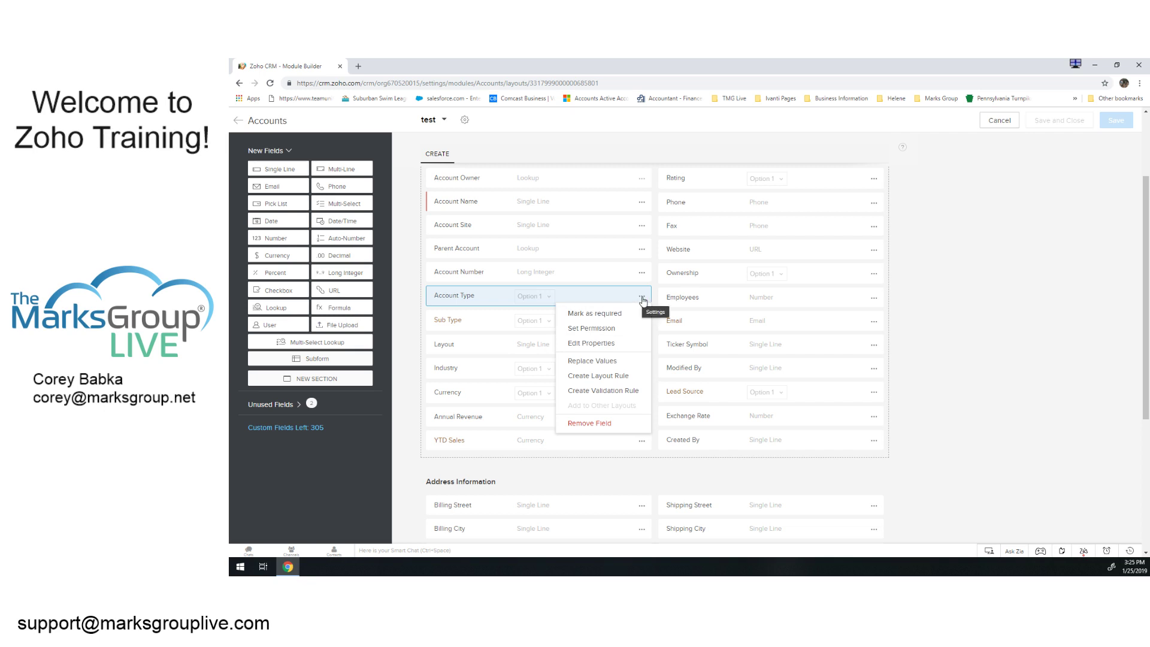
pyautogui.click(595, 317)
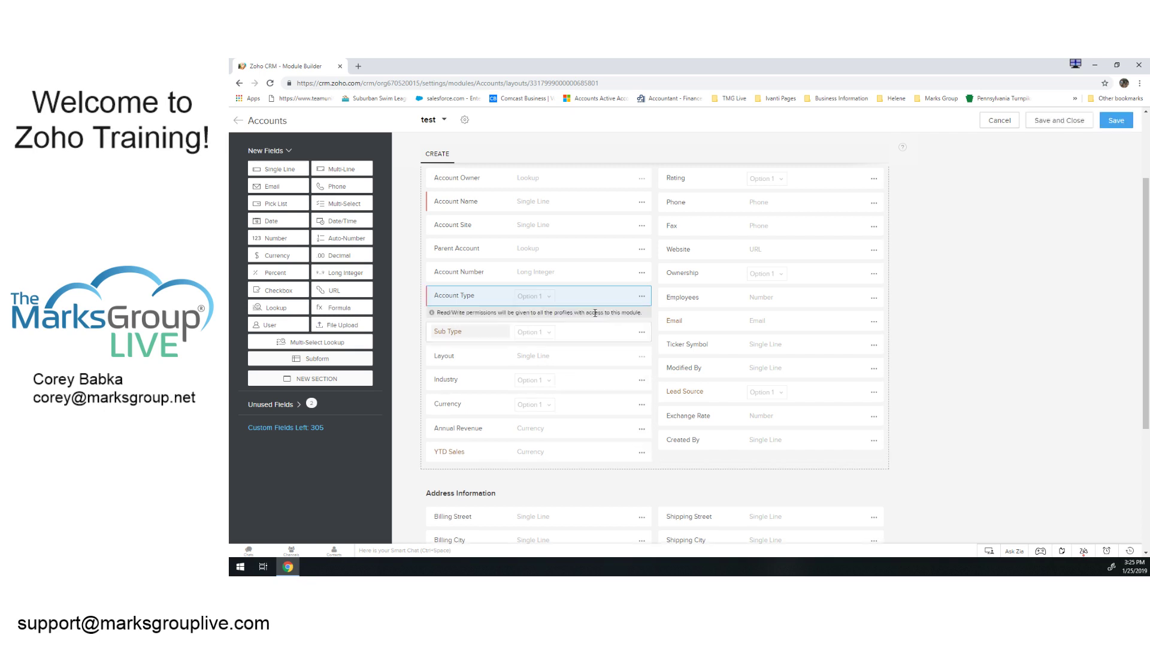
pyautogui.click(642, 297)
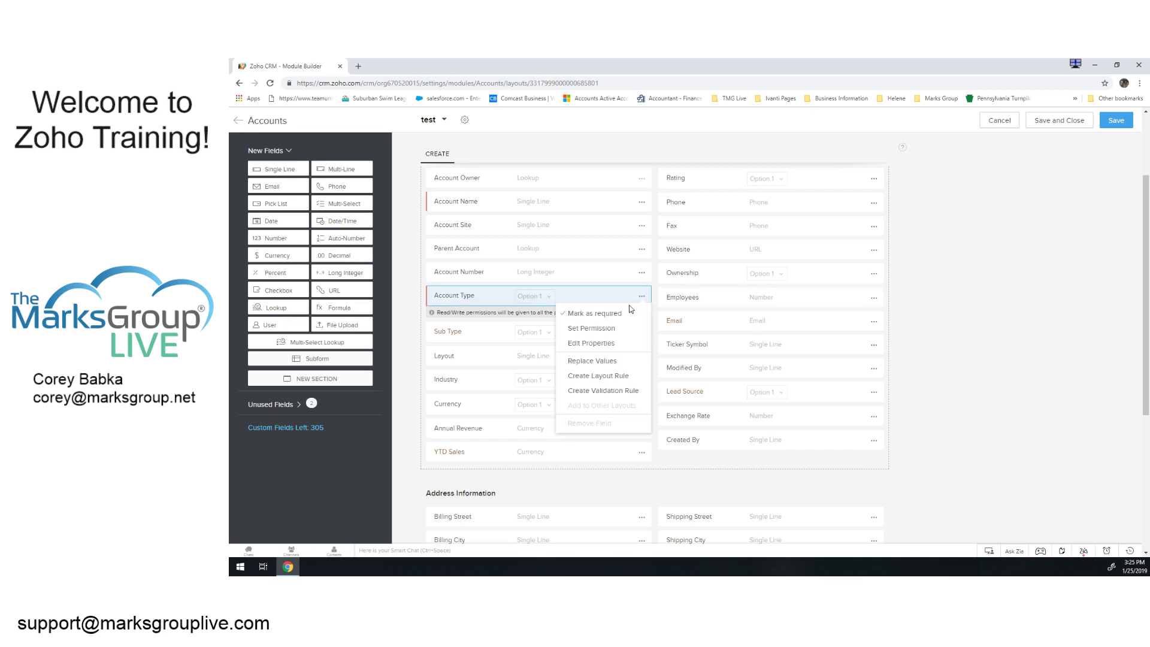
pyautogui.click(593, 343)
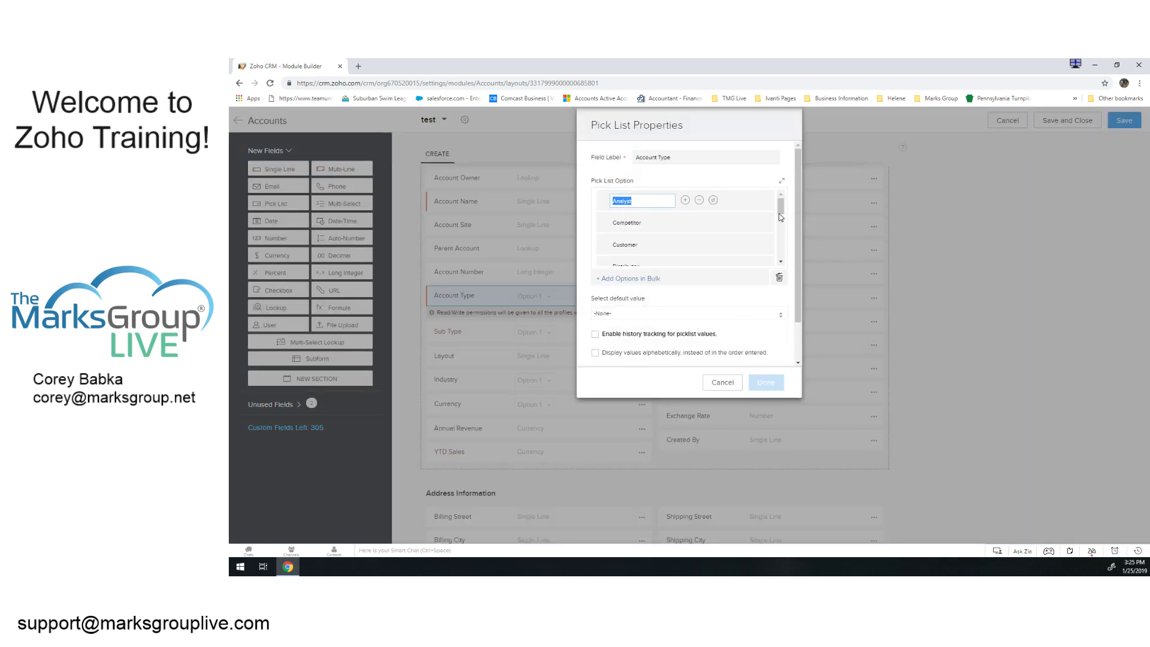
pyautogui.moveTo(781, 216)
pyautogui.mouseDown()
pyautogui.moveTo(777, 246)
pyautogui.moveTo(777, 207)
pyautogui.mouseUp()
pyautogui.click(723, 382)
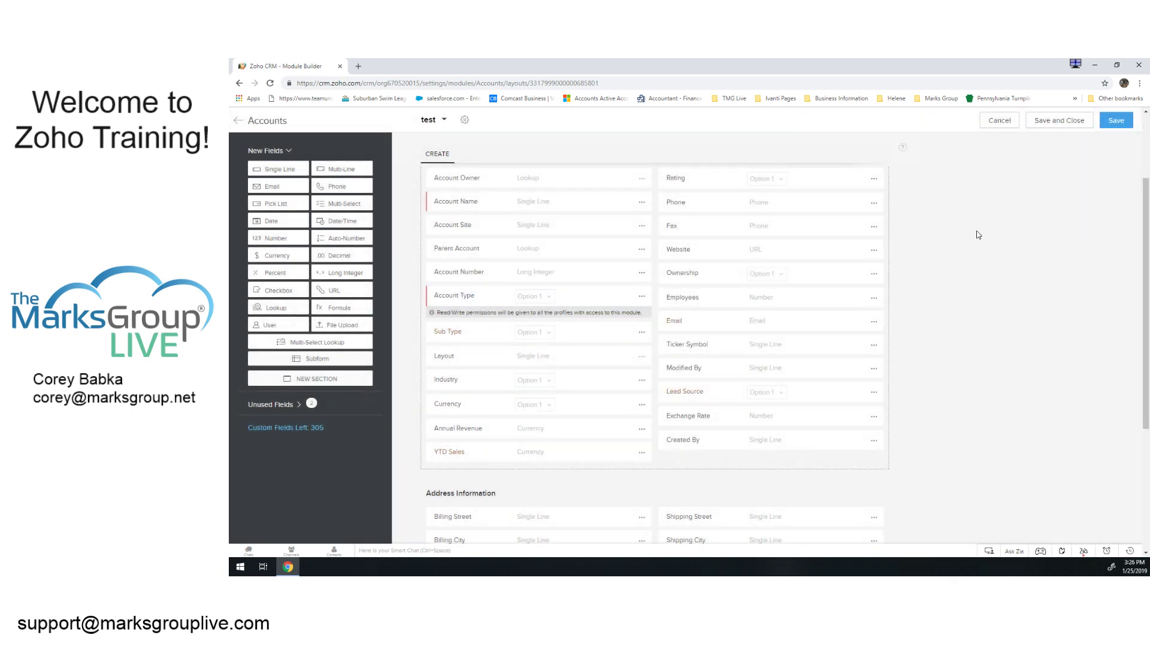
# - Save the Accounts test layout with its changes and close the editor
pyautogui.click(1059, 123)
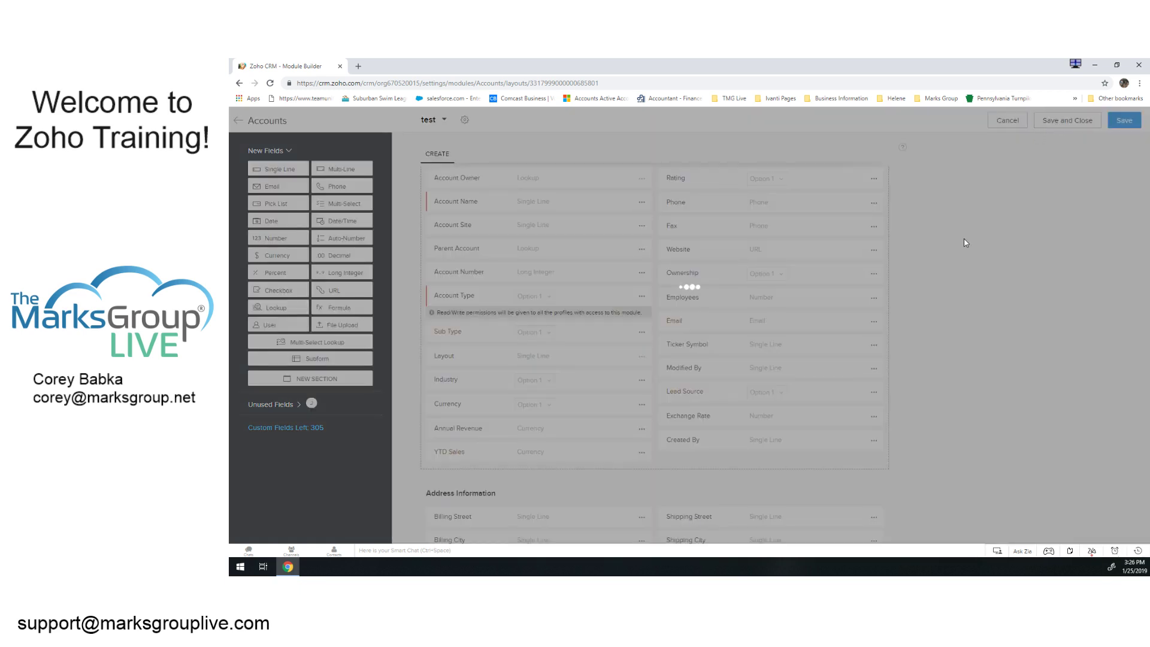